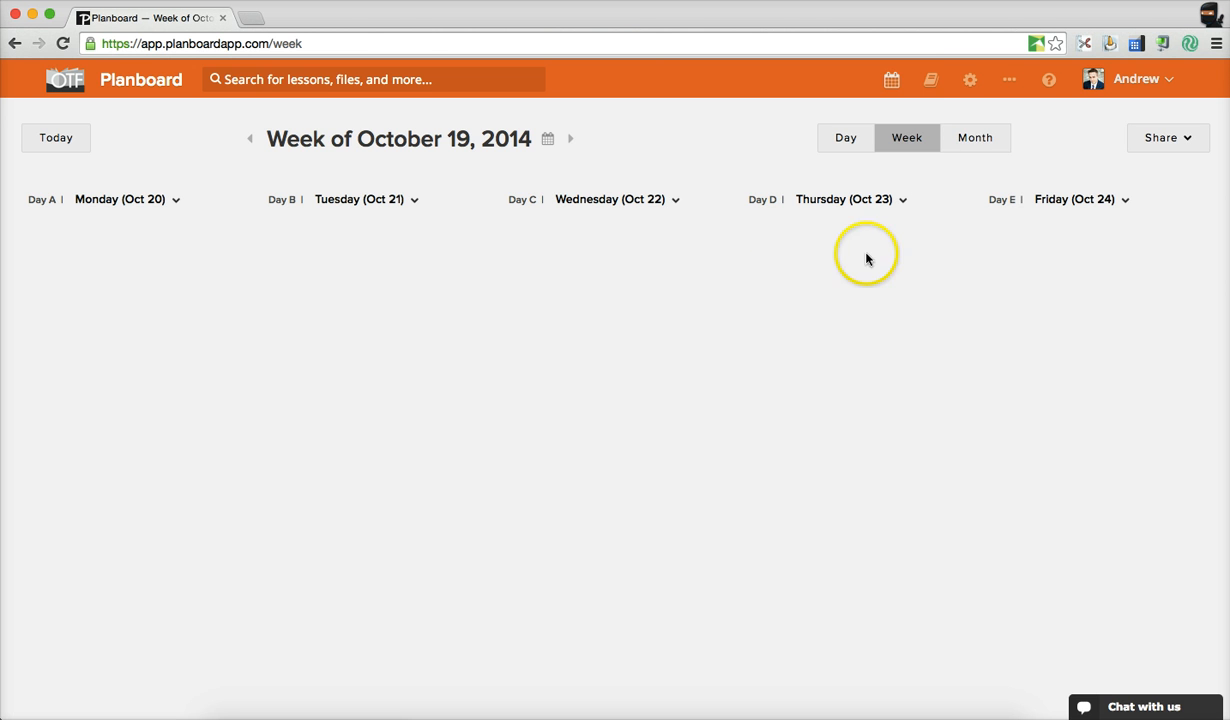
Delete the existing Semester 1 from the semester settings
{"action": "left_click", "coordinate": [970, 82]}
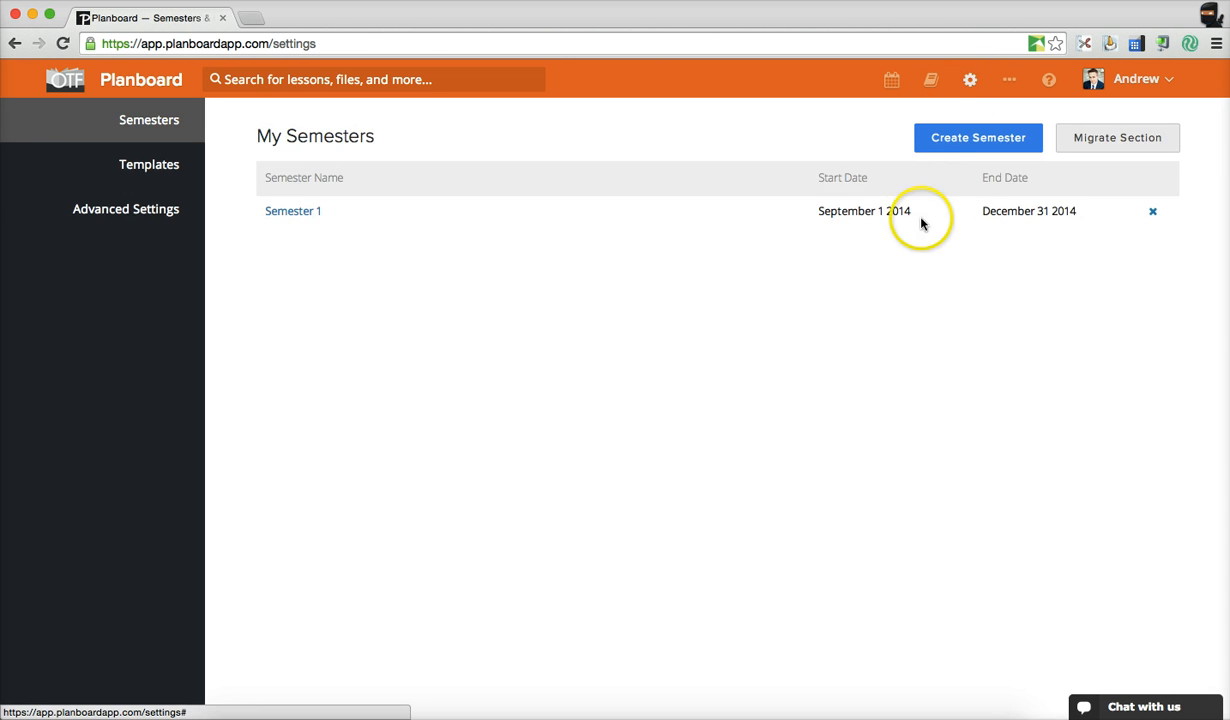
{"action": "left_click", "coordinate": [1153, 214]}
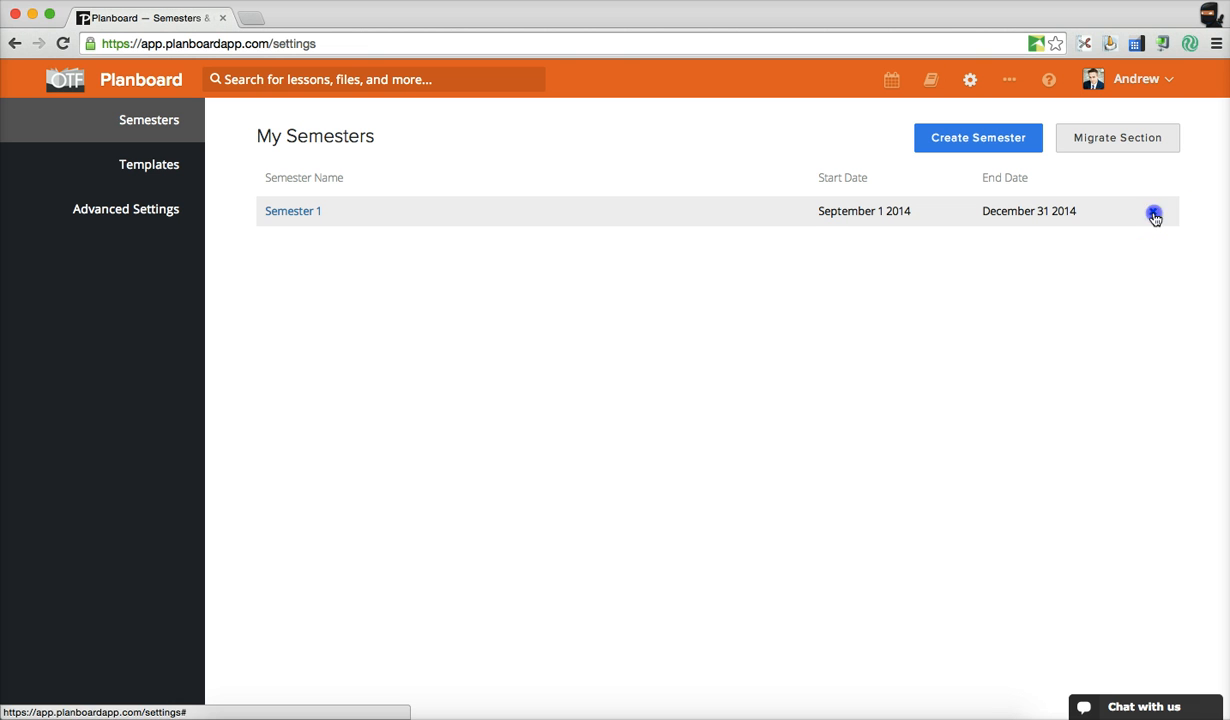
{"action": "left_click", "coordinate": [736, 254]}
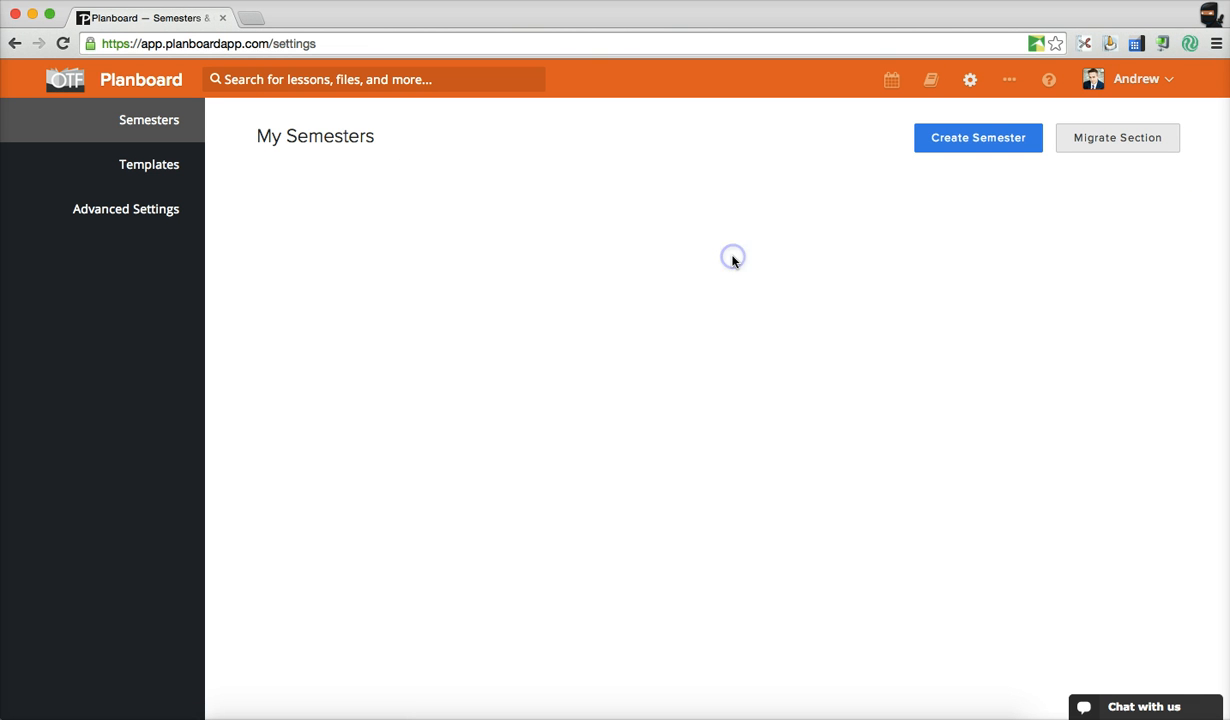
Start a brand-new semester instead of reusing one, and name it Semester 1
{"action": "left_click", "coordinate": [969, 151]}
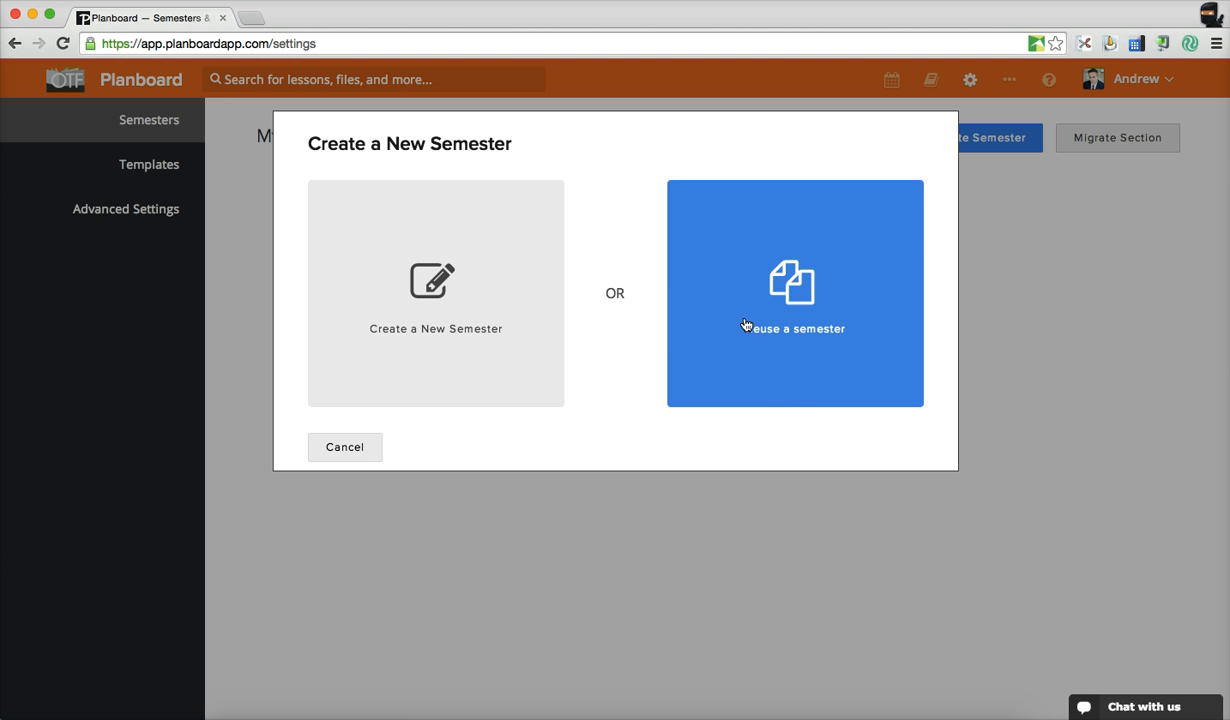
{"action": "left_click", "coordinate": [425, 286]}
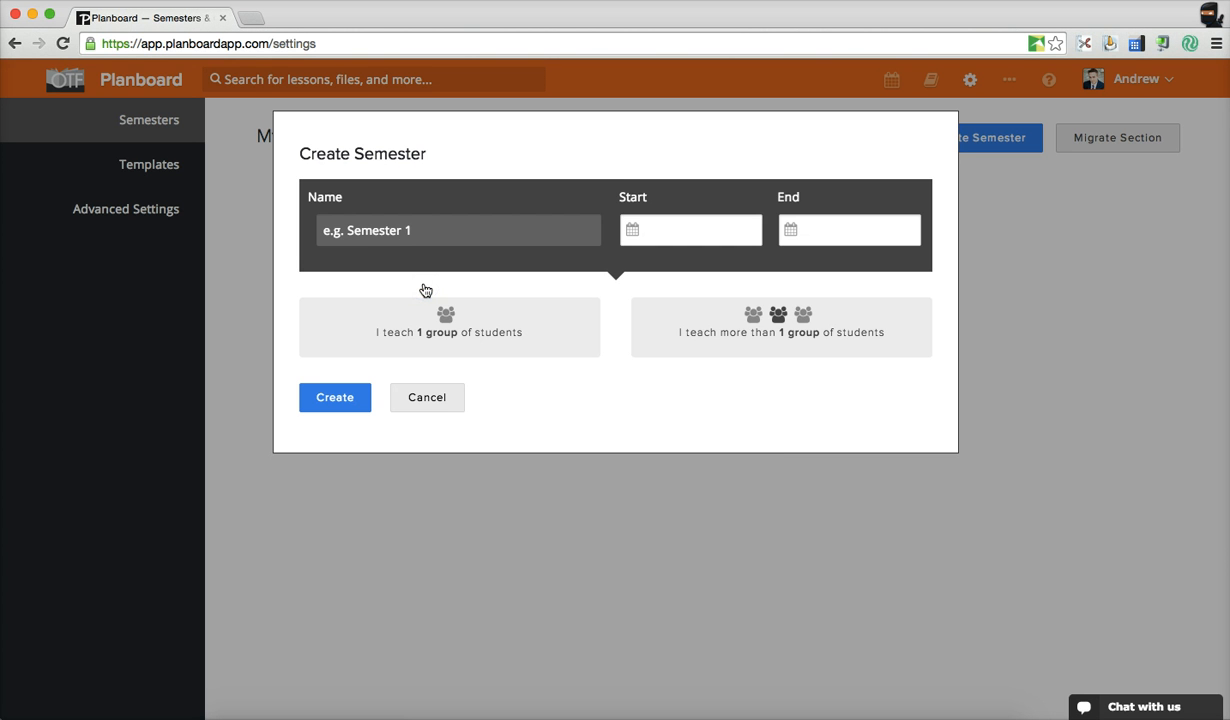
{"action": "left_click", "coordinate": [412, 231]}
{"action": "type", "text": "Semester"}
{"action": "type", "text": "1"}
Set the new semester's start date to 2014-09-02 and its end date to 2015-01-30
{"action": "left_click", "coordinate": [652, 234]}
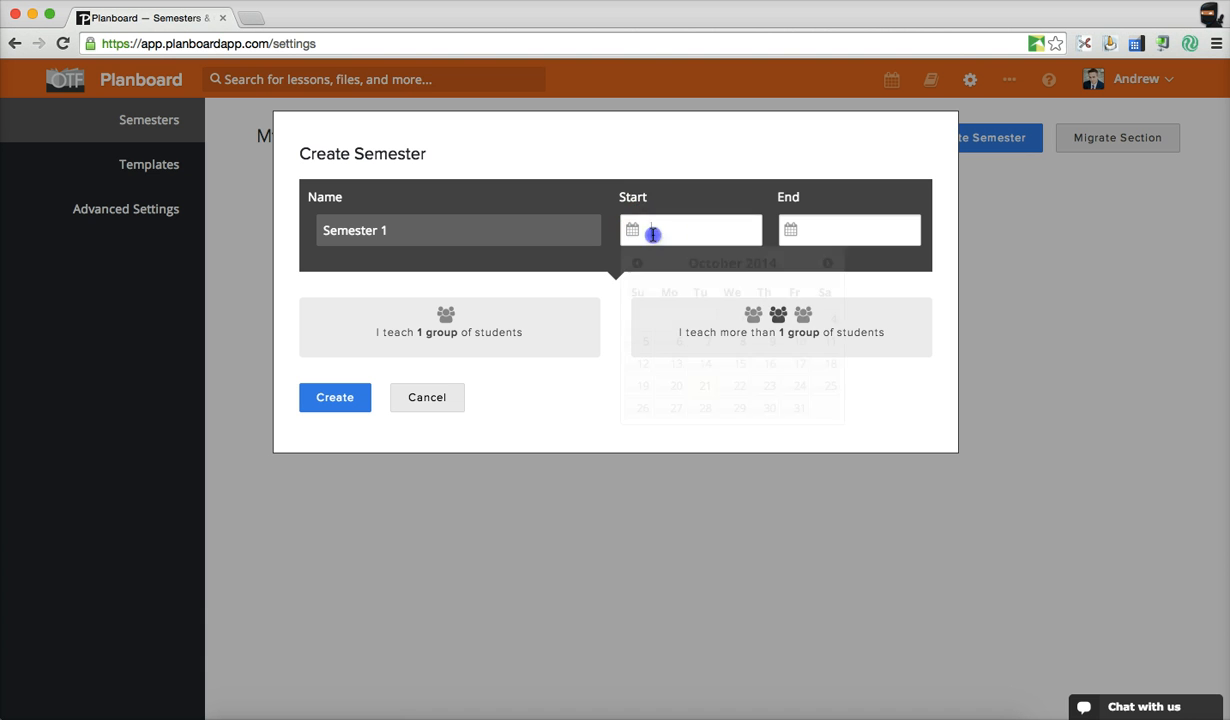
{"action": "left_click", "coordinate": [637, 264]}
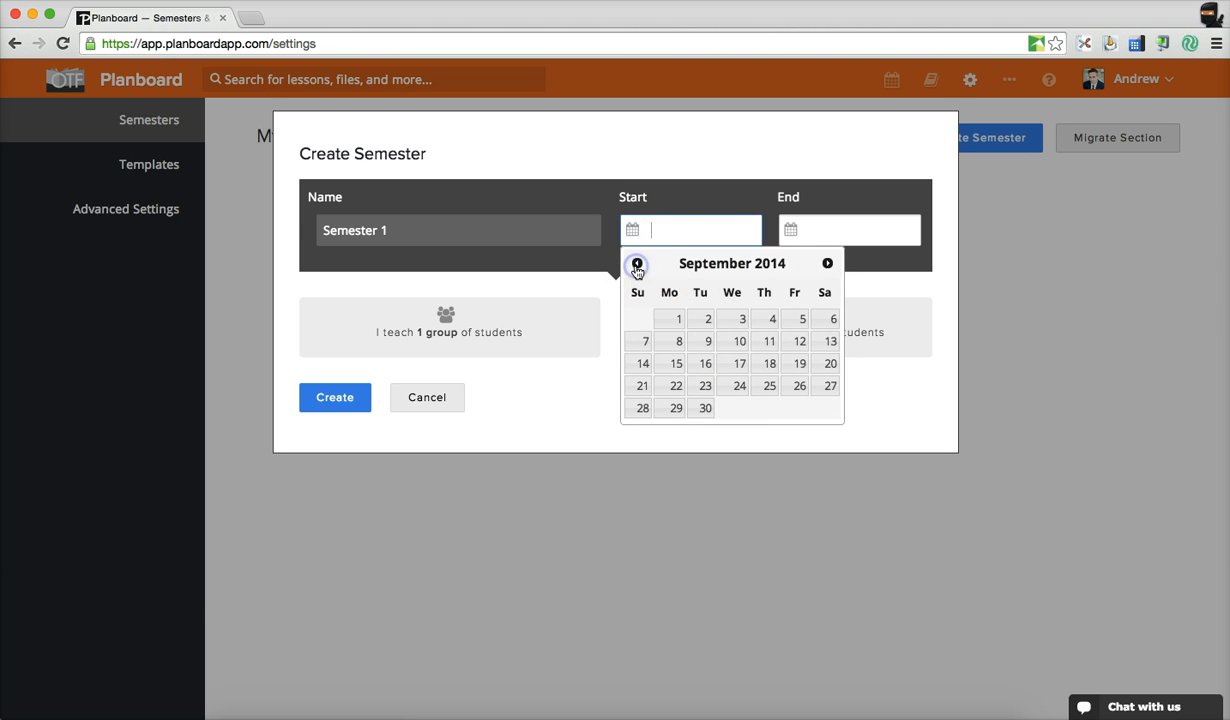
{"action": "left_click", "coordinate": [706, 318]}
{"action": "left_click", "coordinate": [812, 234]}
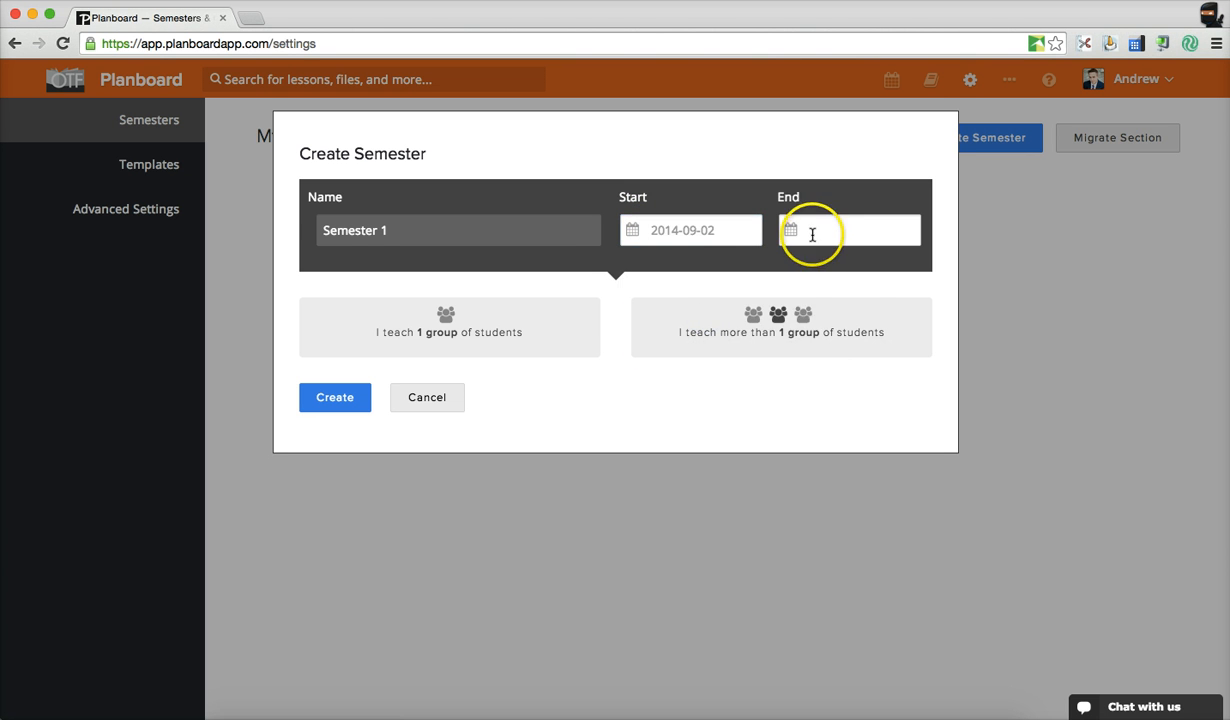
{"action": "left_click", "coordinate": [984, 264]}
{"action": "left_click", "coordinate": [984, 264]}
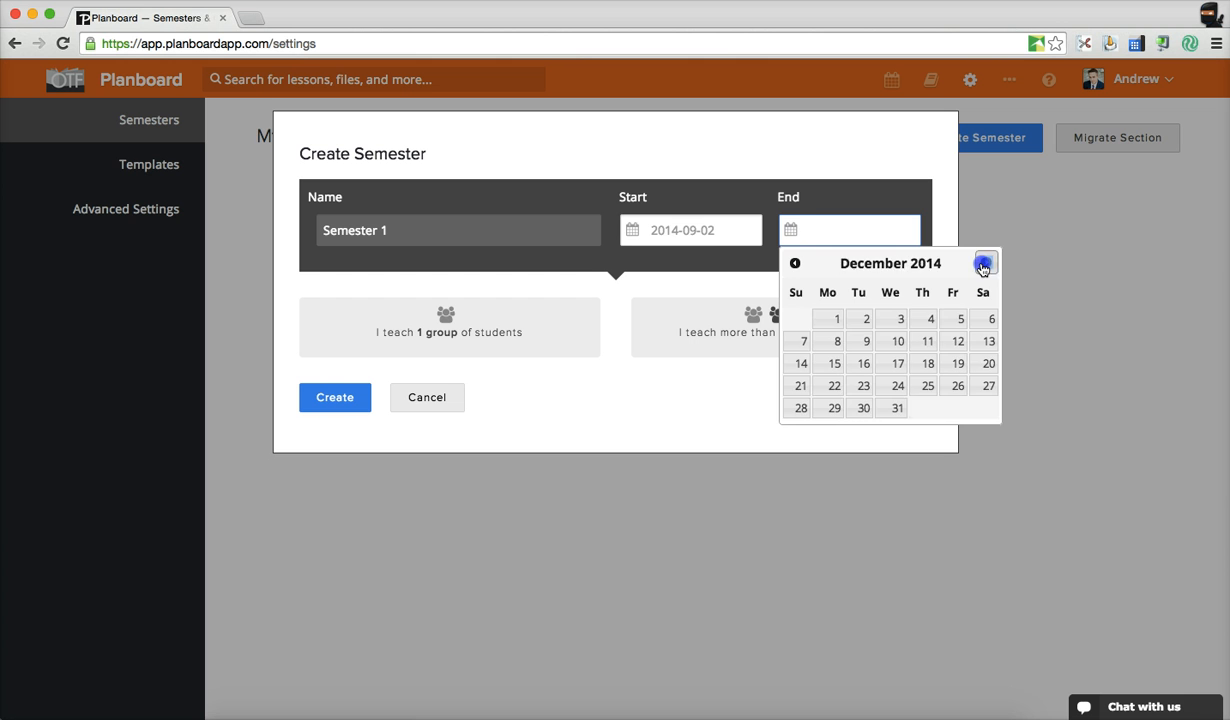
{"action": "left_click", "coordinate": [984, 264]}
{"action": "left_click", "coordinate": [984, 264]}
{"action": "left_click", "coordinate": [794, 263]}
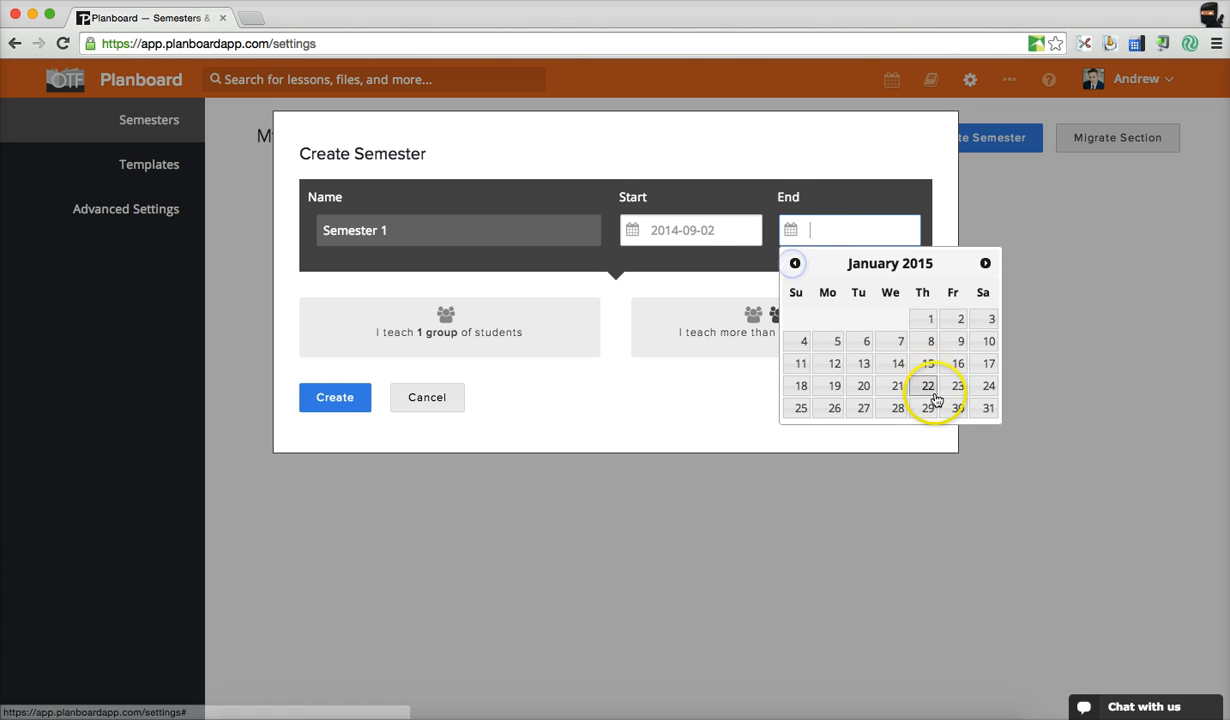
{"action": "left_click", "coordinate": [955, 410]}
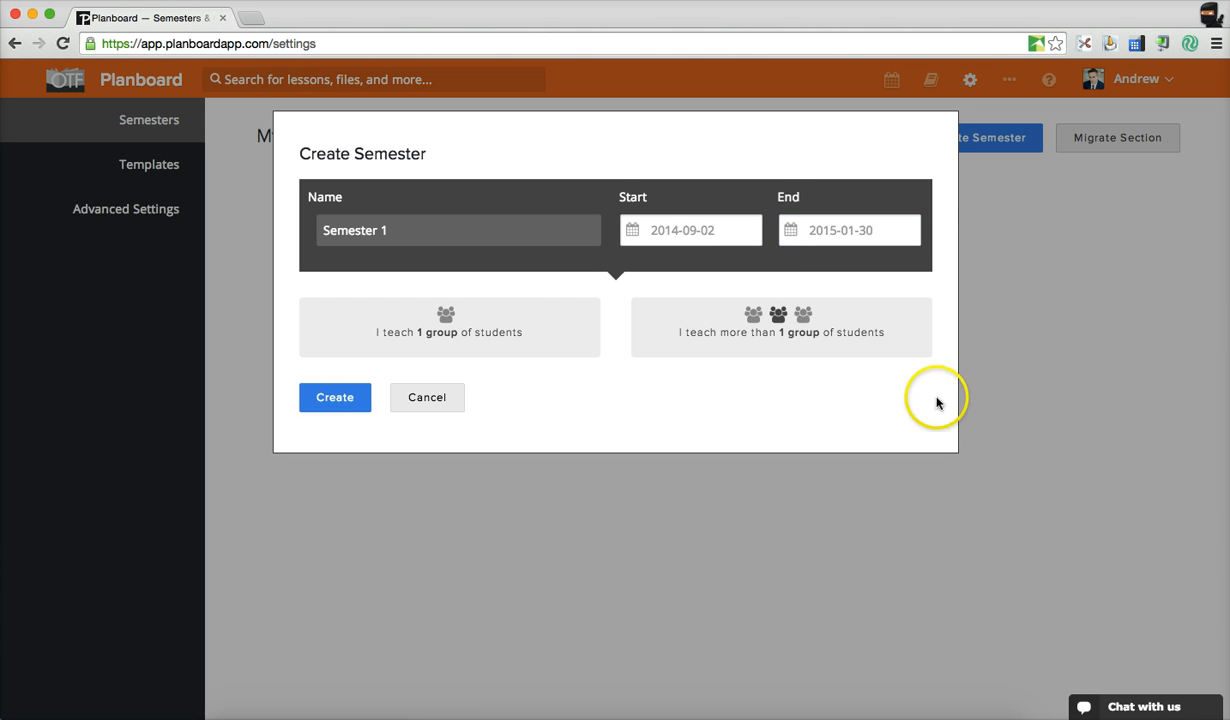
Choose the option for teaching 1 group of students and create the semester
{"action": "left_click", "coordinate": [490, 305]}
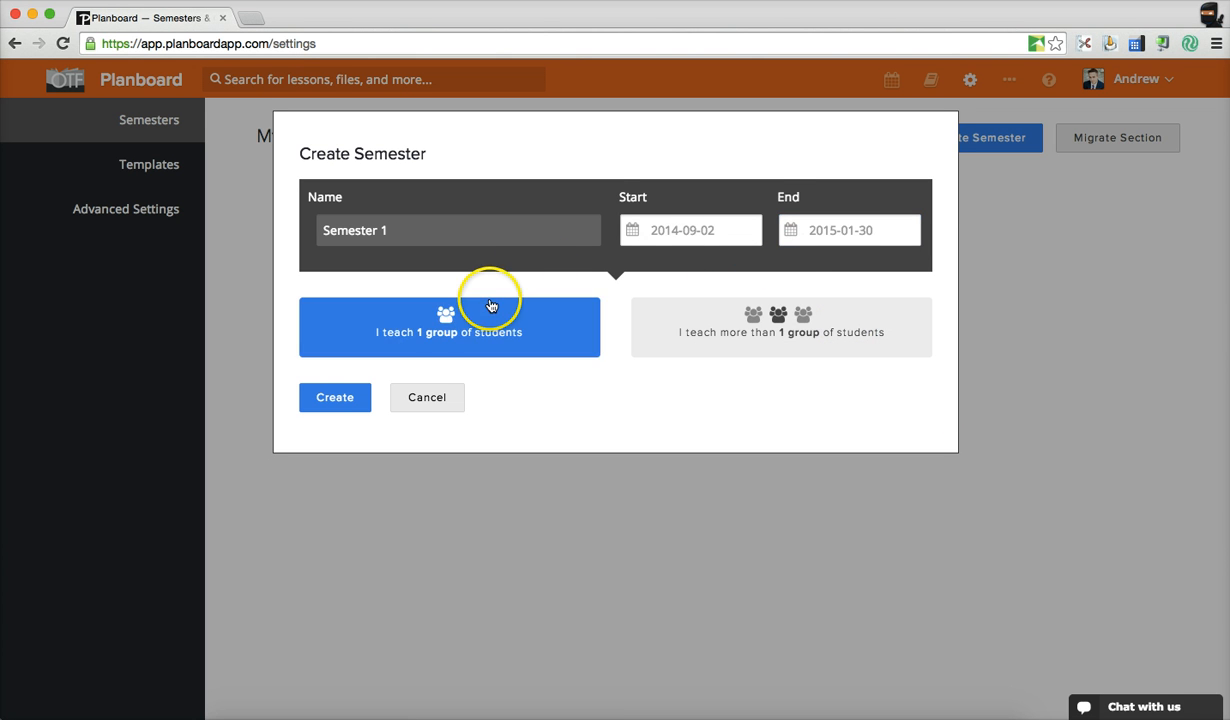
{"action": "left_click", "coordinate": [754, 355]}
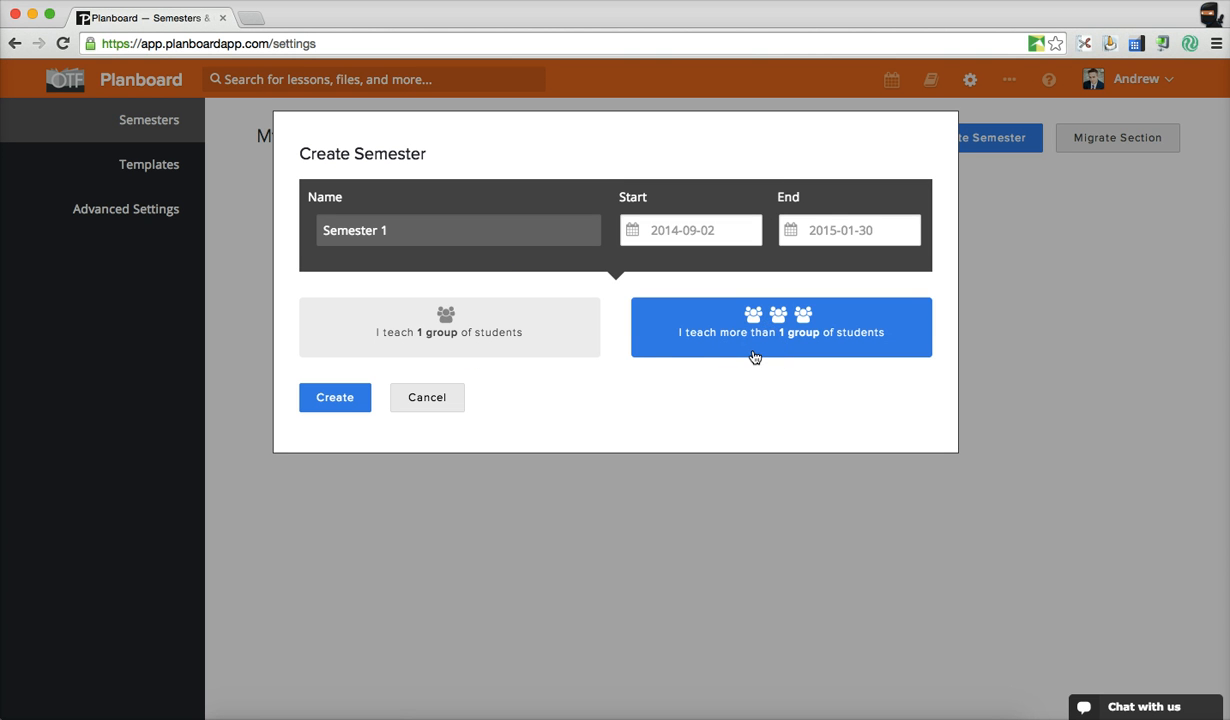
{"action": "left_click", "coordinate": [712, 340]}
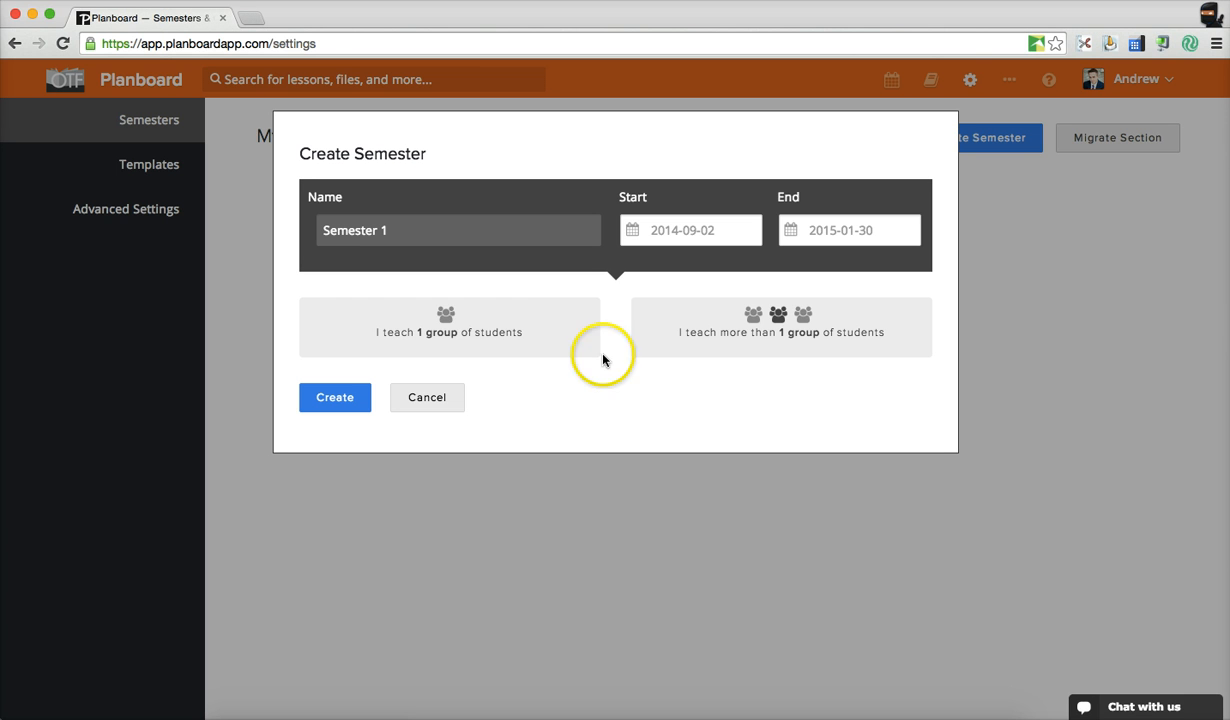
{"action": "left_click", "coordinate": [572, 341]}
{"action": "left_click", "coordinate": [538, 338]}
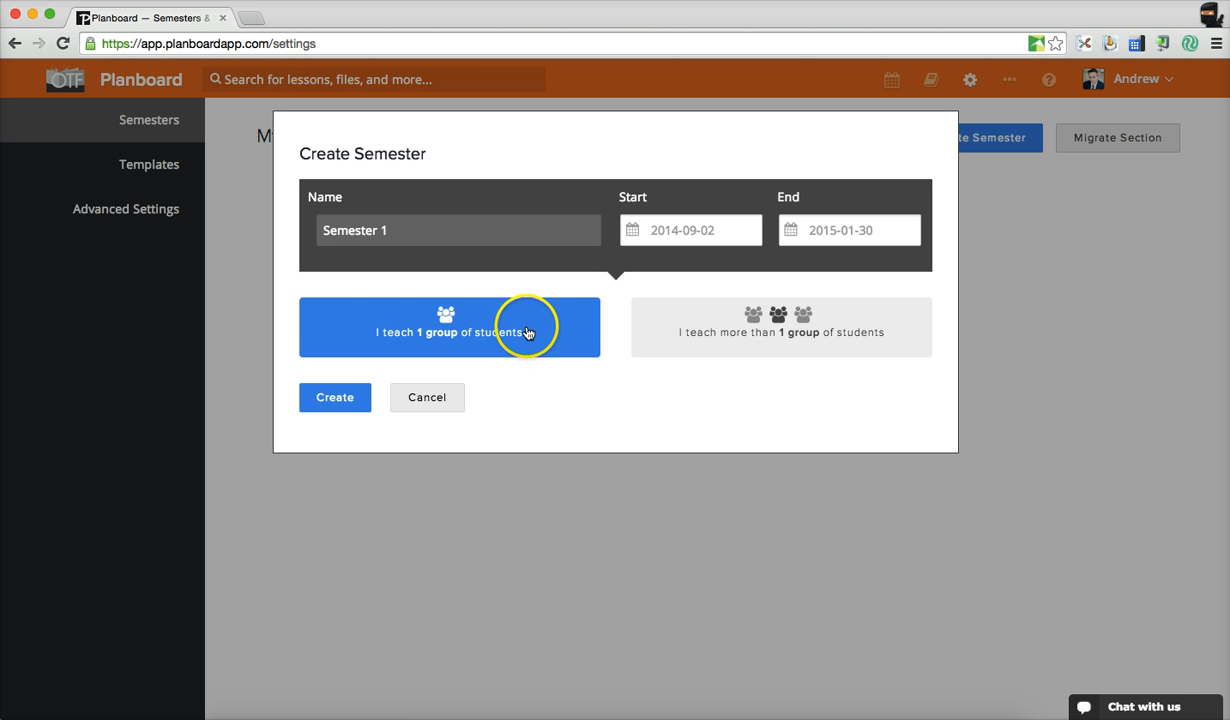
{"action": "left_click", "coordinate": [527, 333]}
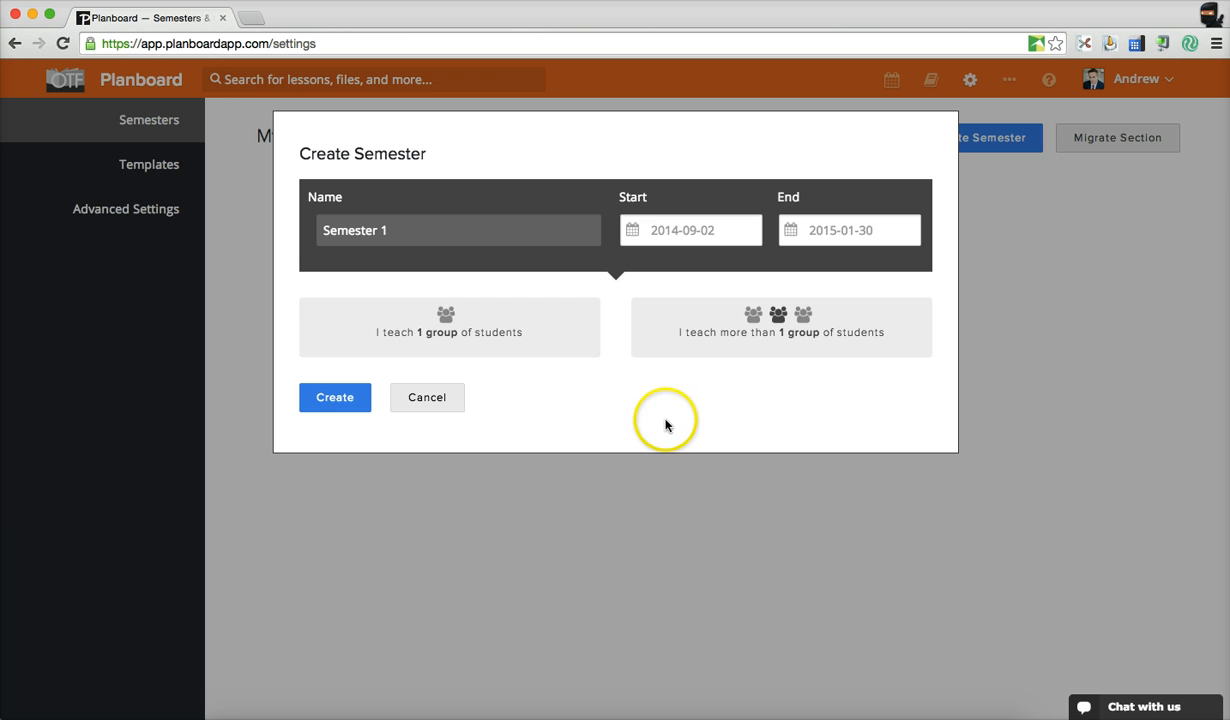
{"action": "left_click", "coordinate": [736, 350]}
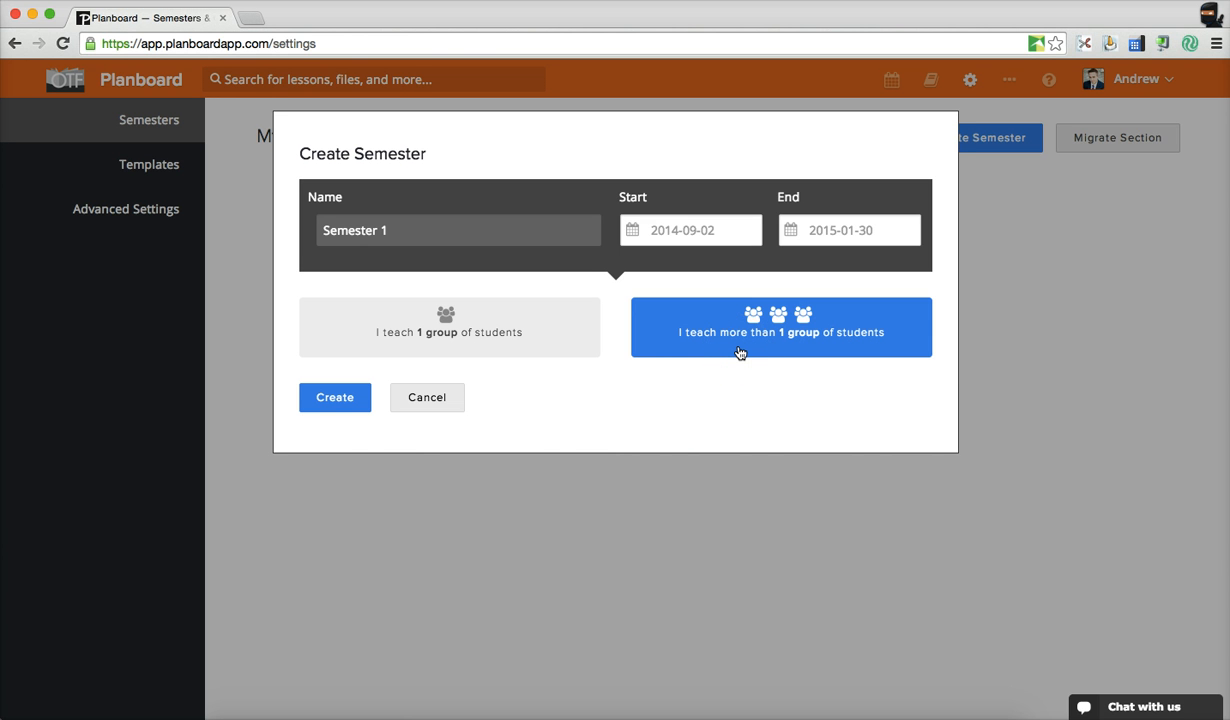
{"action": "left_click", "coordinate": [578, 350]}
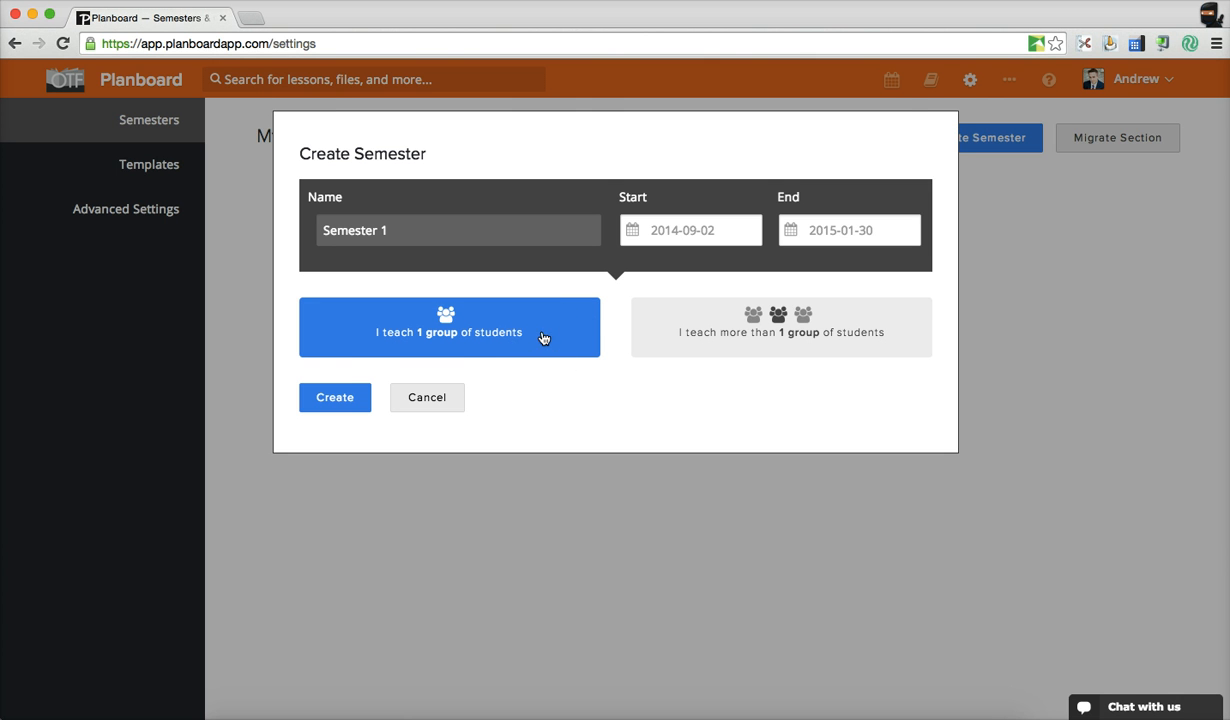
{"action": "left_click", "coordinate": [325, 393]}
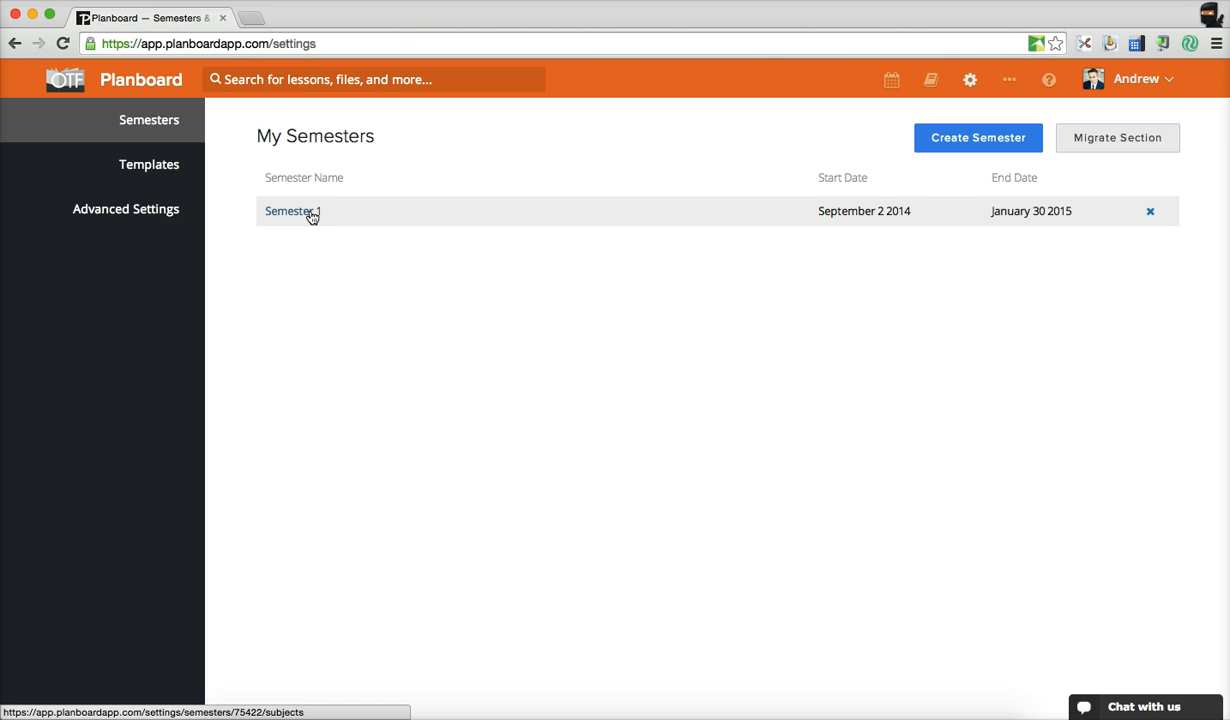
Add a first subject to Semester 1 and open it for editing
{"action": "left_click", "coordinate": [312, 217]}
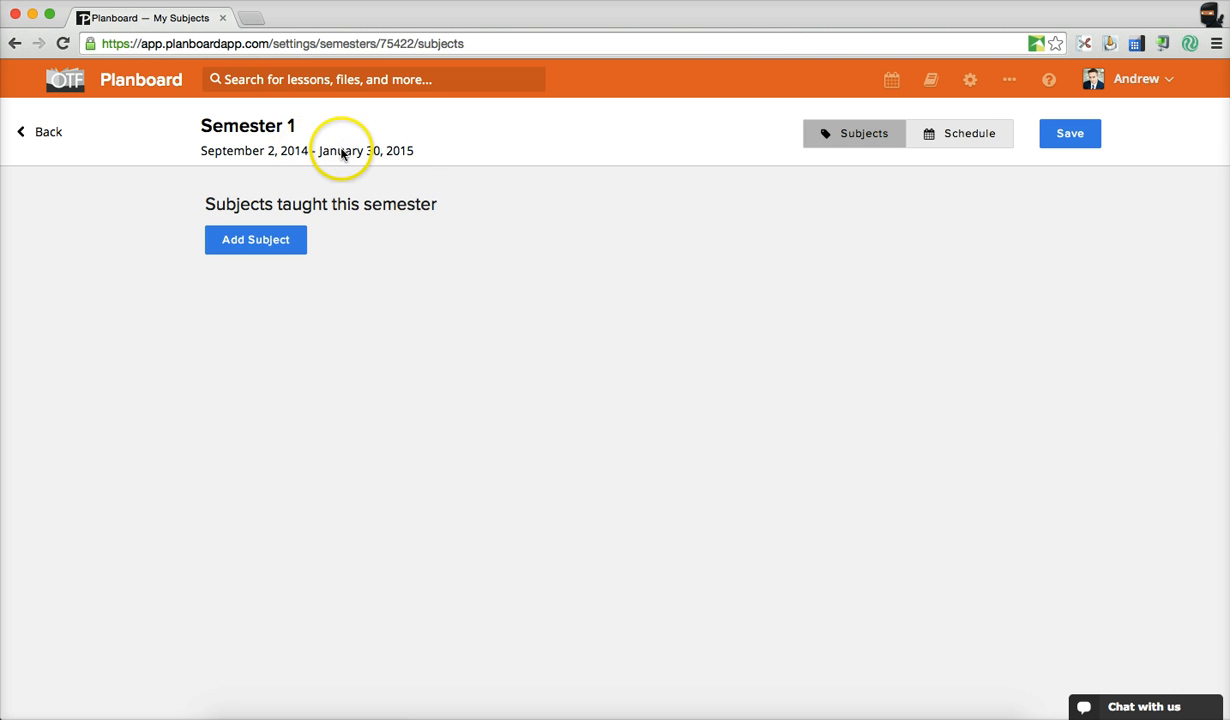
{"action": "left_click", "coordinate": [277, 244]}
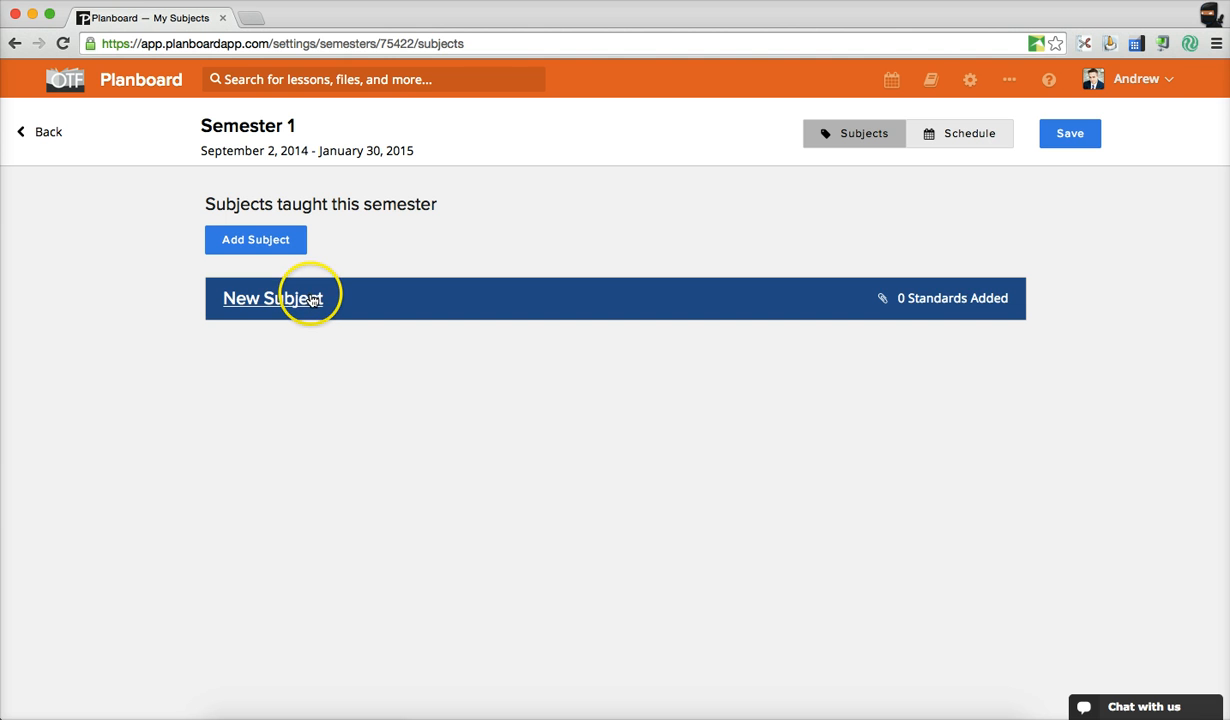
{"action": "left_click", "coordinate": [313, 300]}
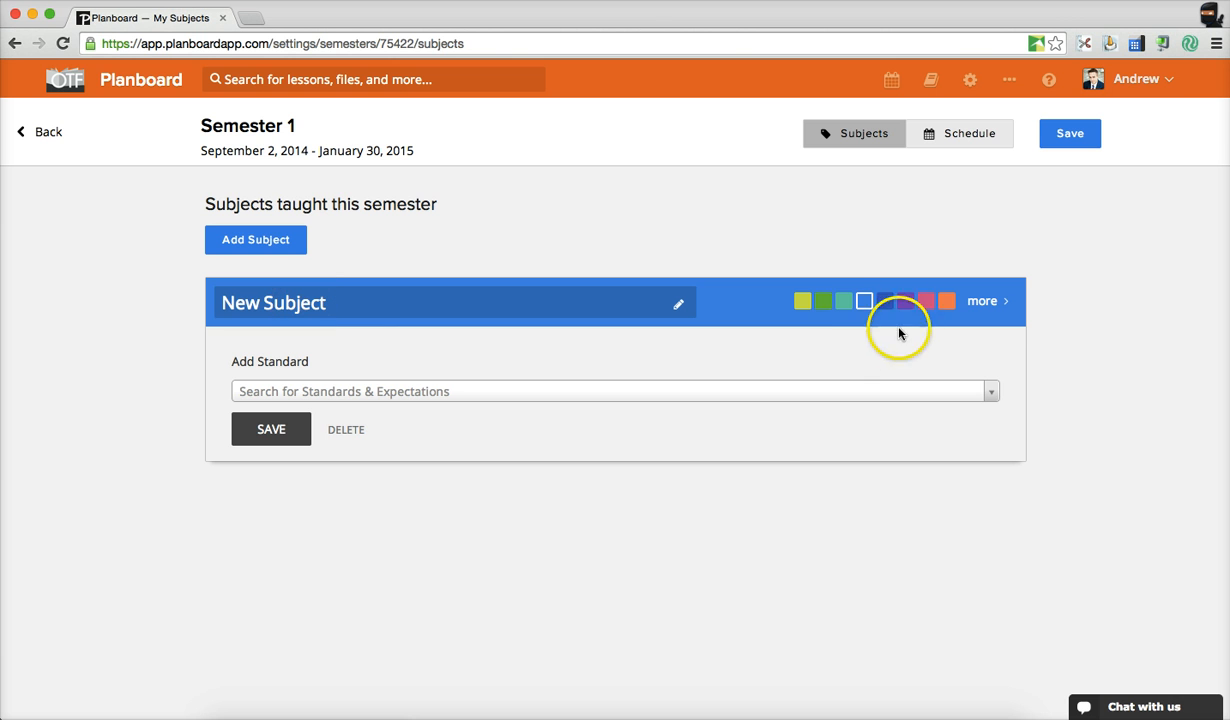
{"action": "left_click", "coordinate": [1005, 309]}
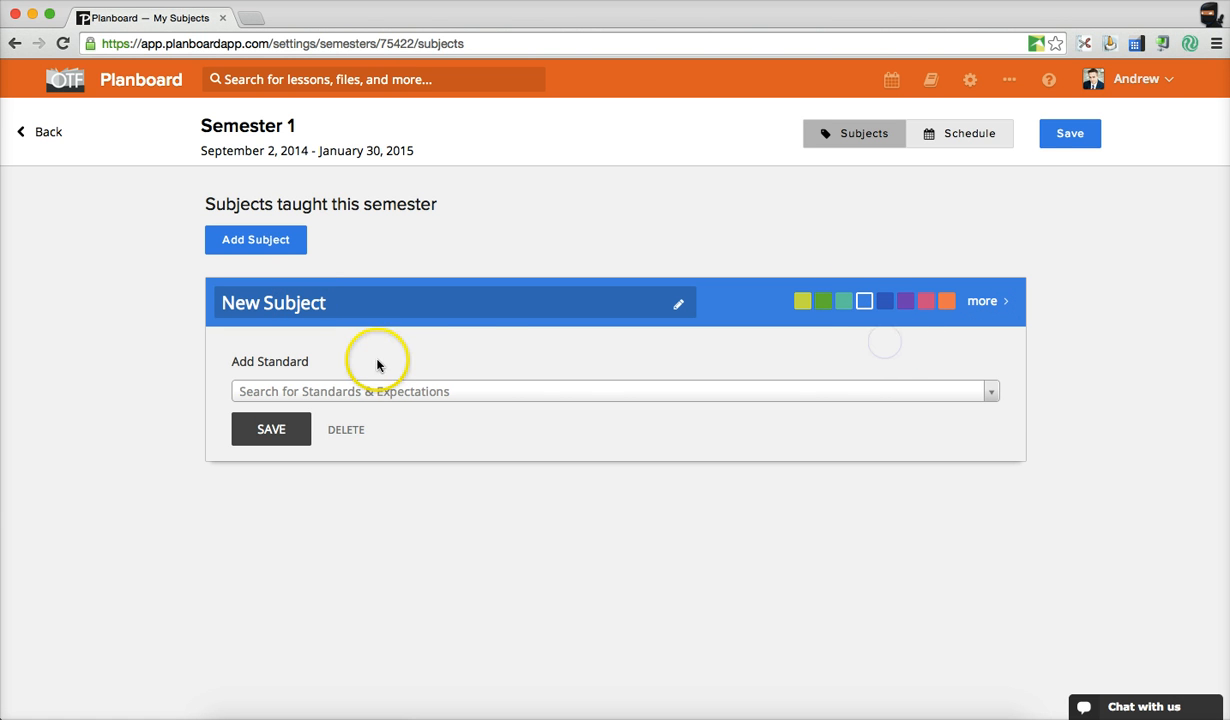
Search the standards for "ontario grade 2" and attach Ontario - Grade 2 Math to the new subject
{"action": "left_click", "coordinate": [442, 394]}
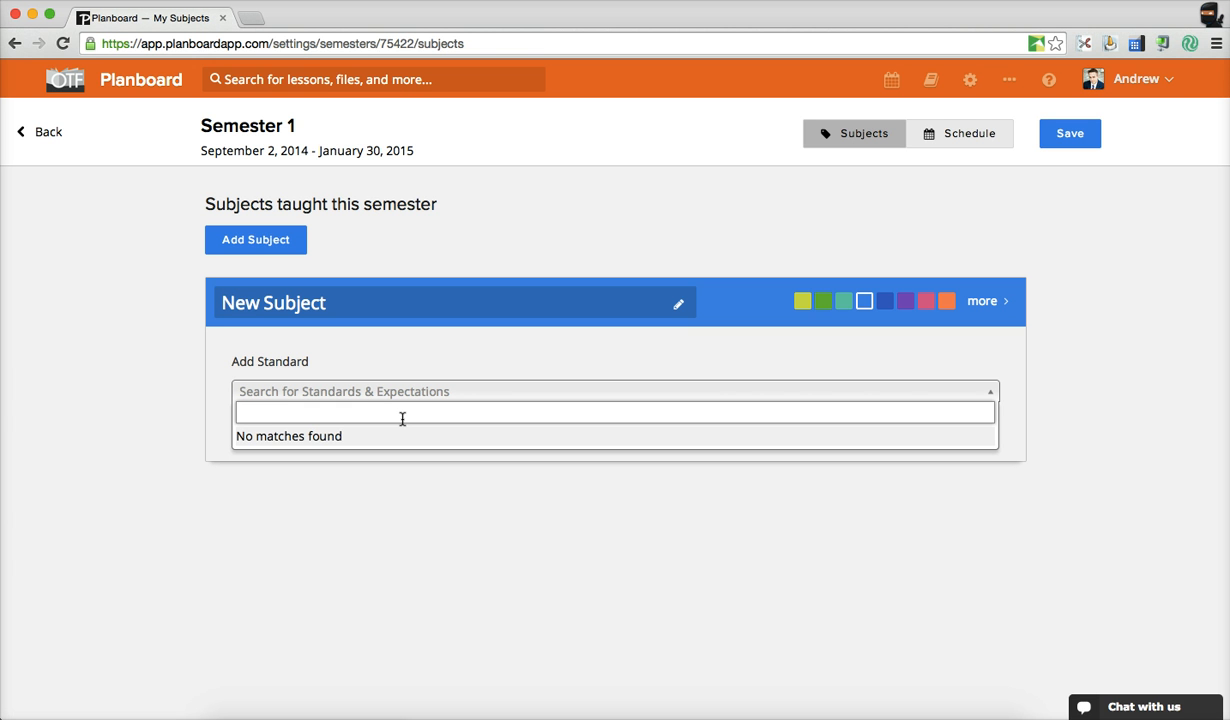
{"action": "type", "text": "onta"}
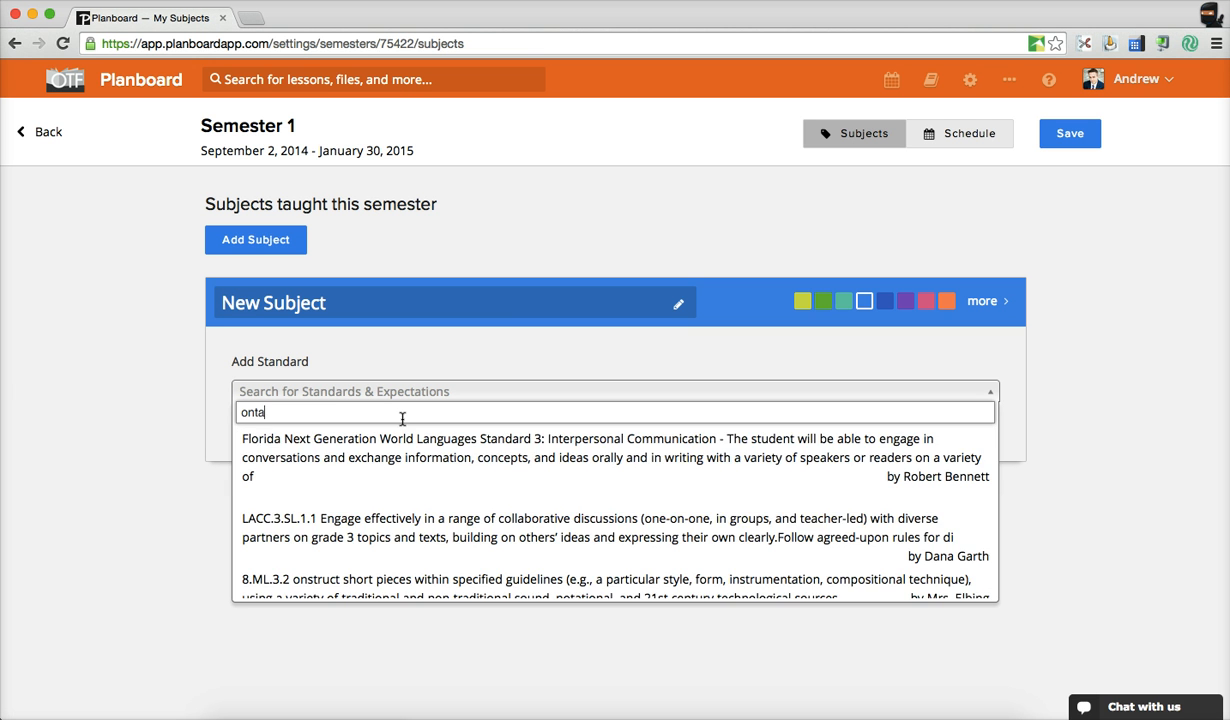
{"action": "type", "text": "rio grad"}
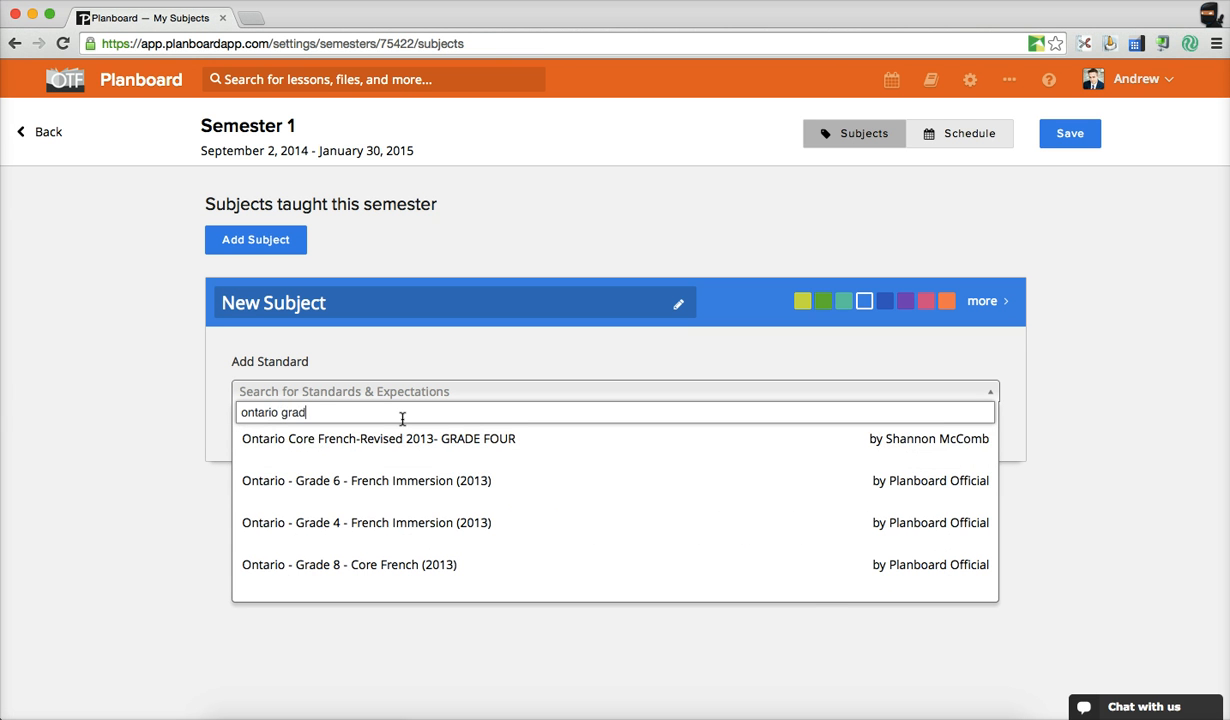
{"action": "type", "text": "e 2"}
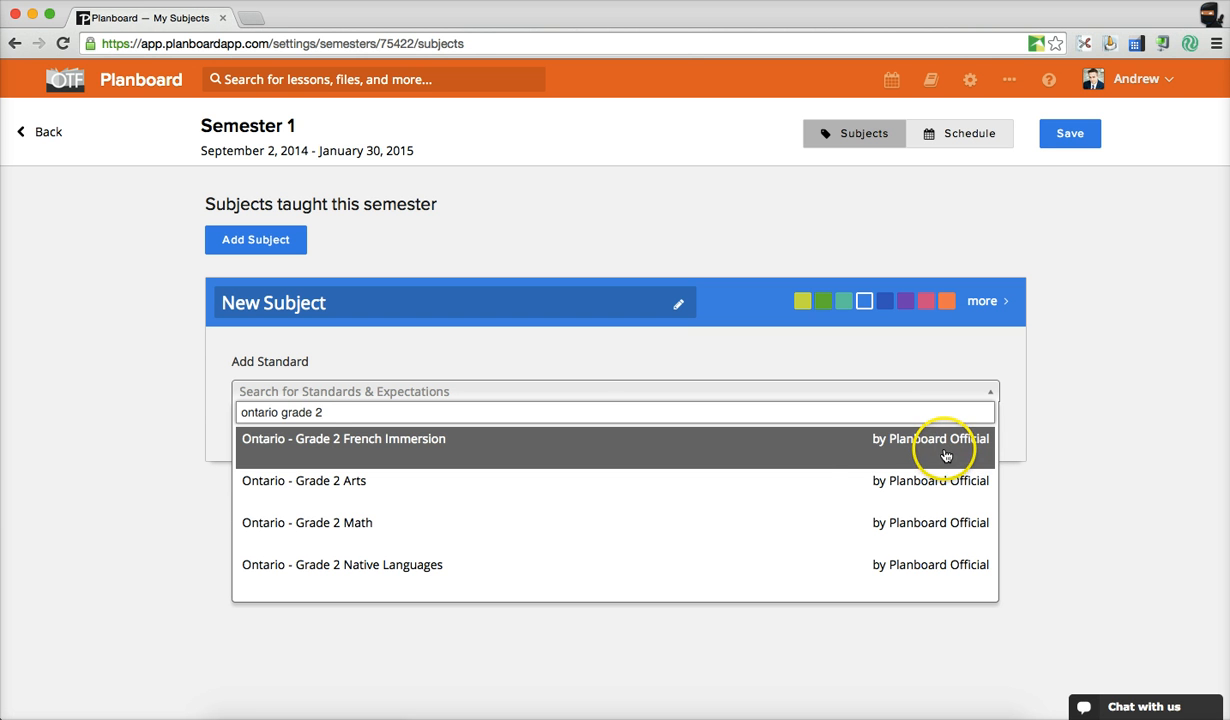
{"action": "scroll", "coordinate": [717, 507], "scroll_direction": "down", "scroll_amount": 1}
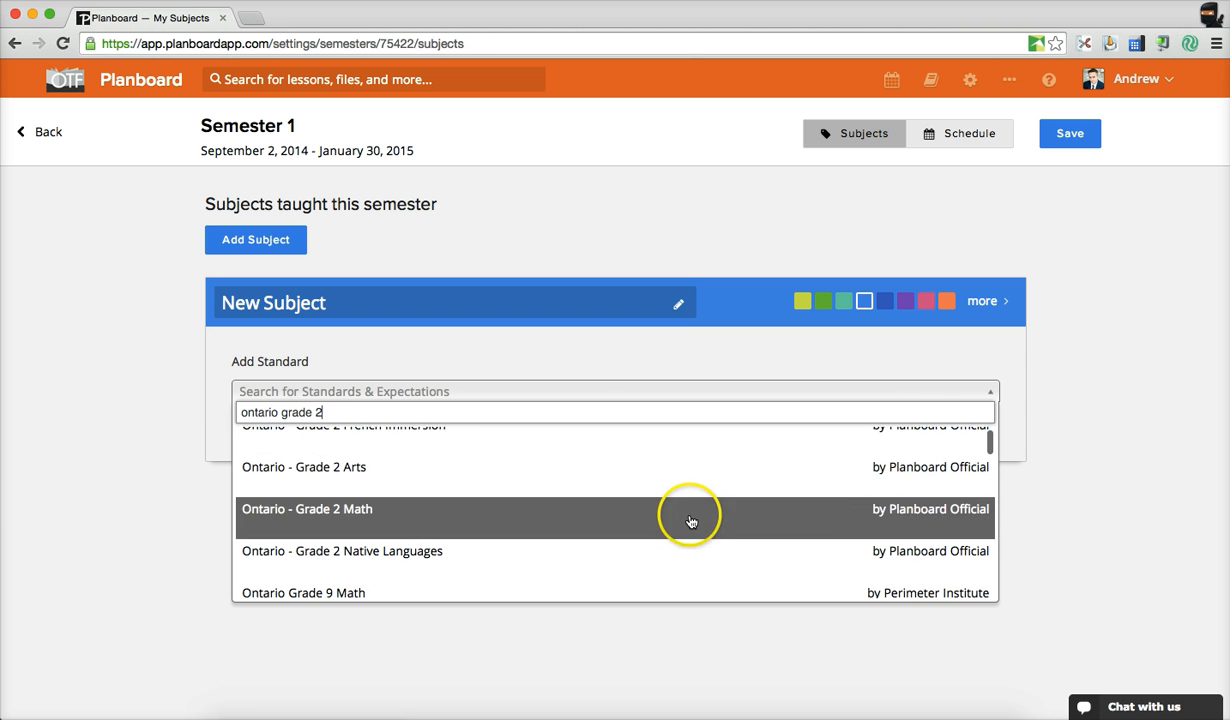
{"action": "left_click", "coordinate": [690, 521]}
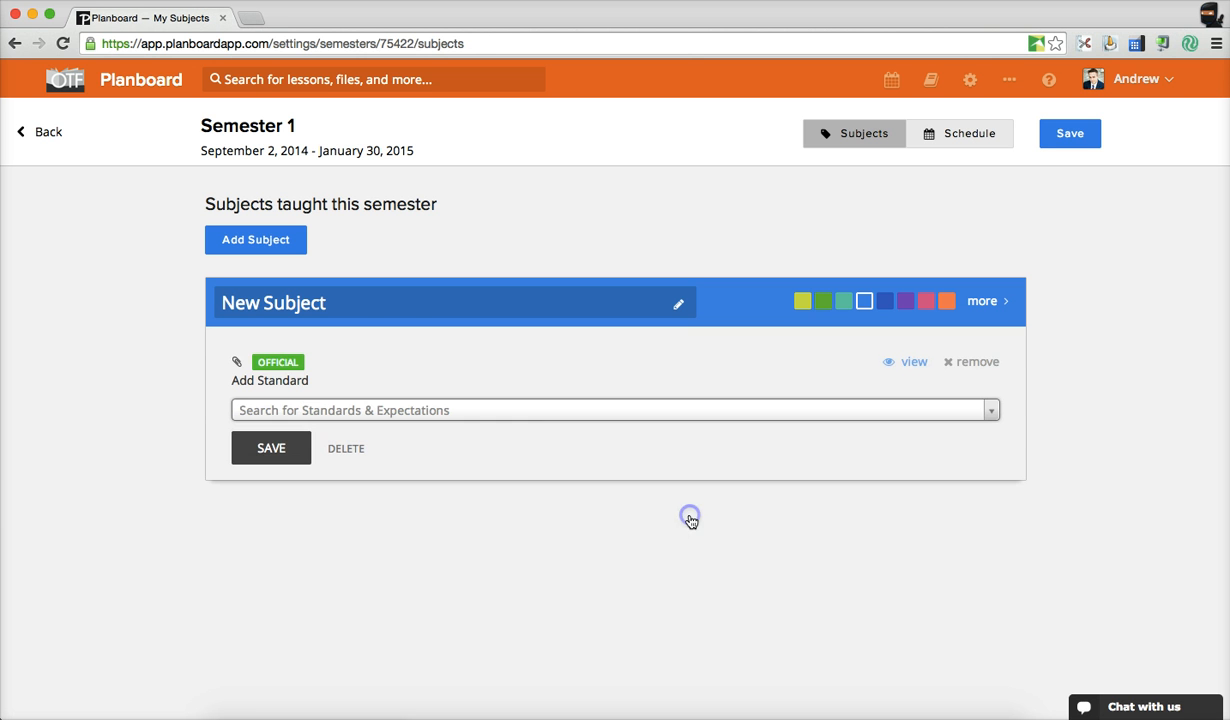
Name the subject Math and save it
{"action": "left_click", "coordinate": [379, 301]}
{"action": "type", "text": "Math"}
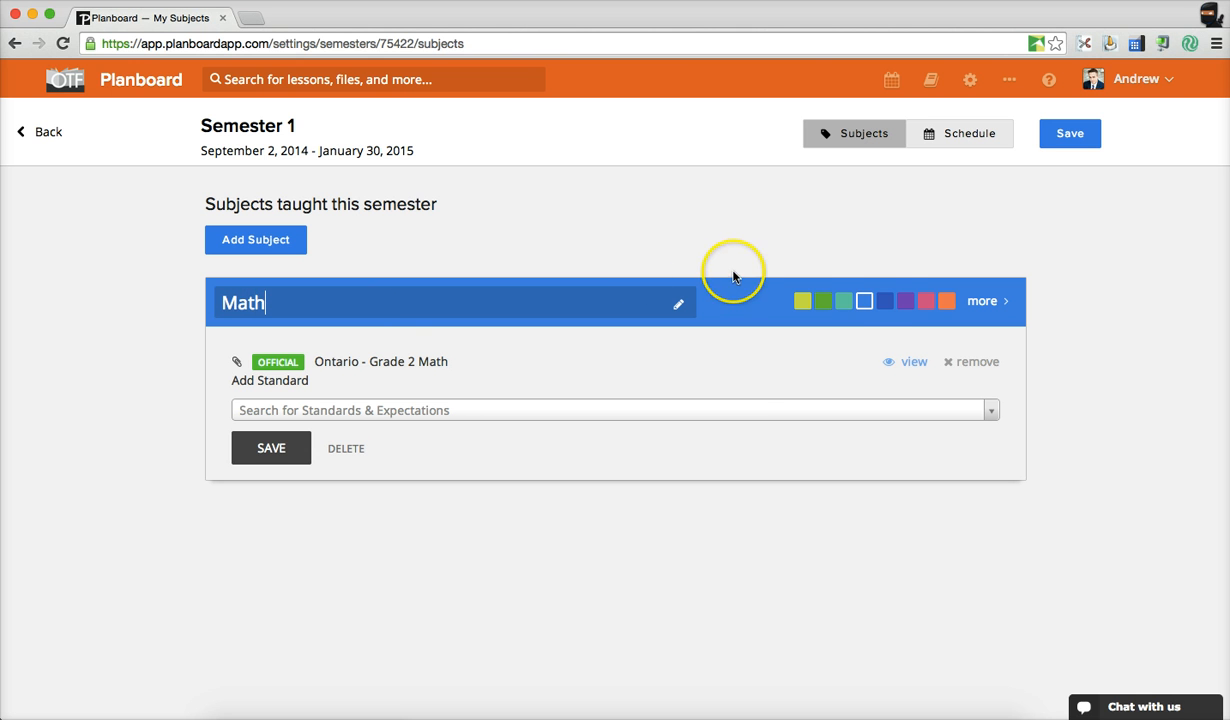
{"action": "left_click", "coordinate": [288, 451]}
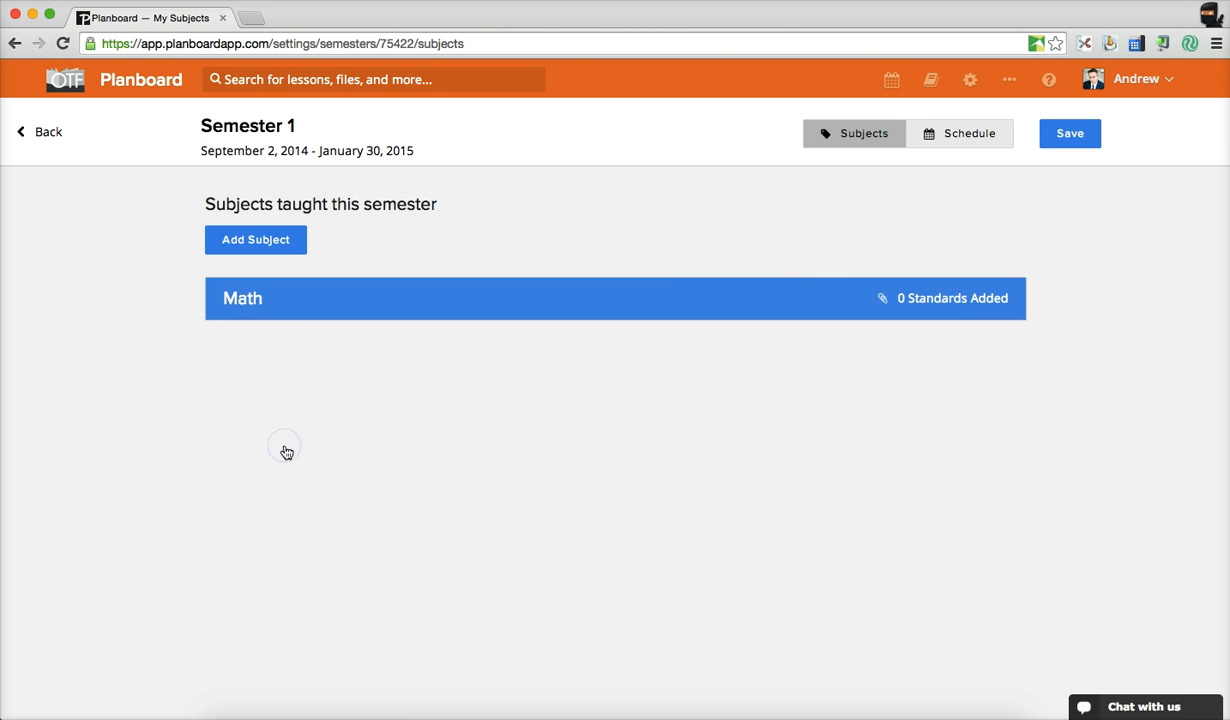
Add a second subject below Math and set its colour to purple
{"action": "left_click", "coordinate": [264, 252]}
{"action": "left_click", "coordinate": [287, 332]}
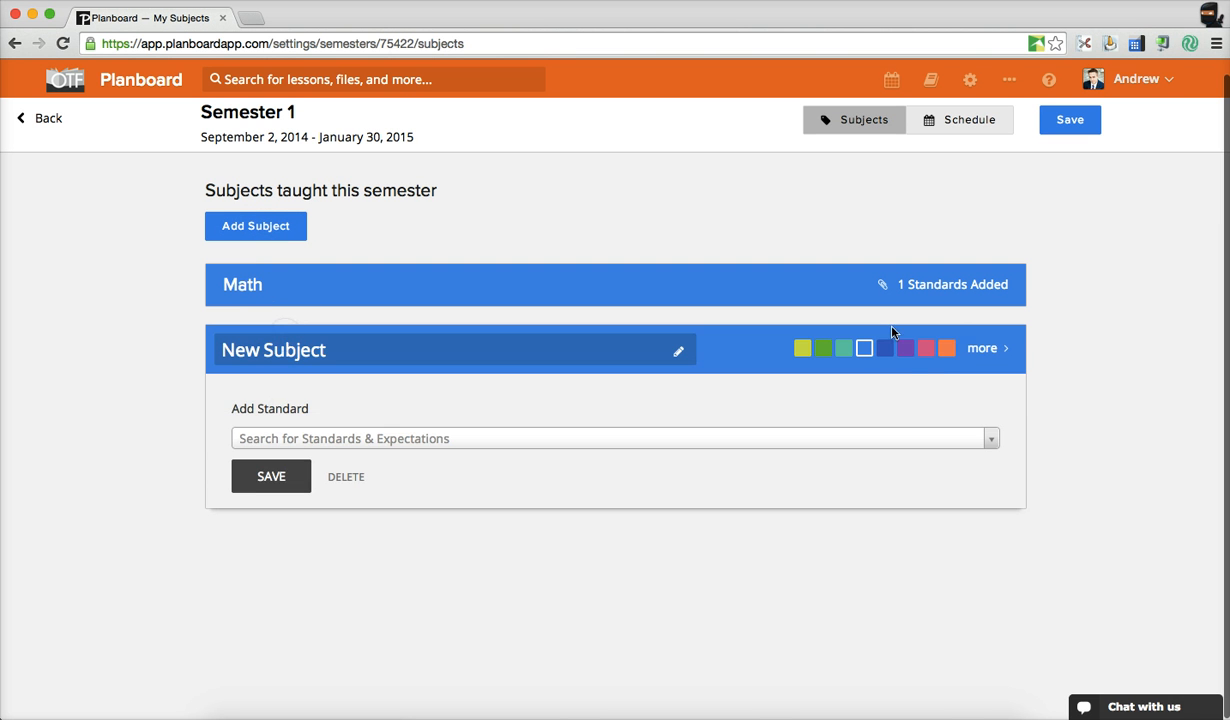
{"action": "left_click", "coordinate": [905, 349]}
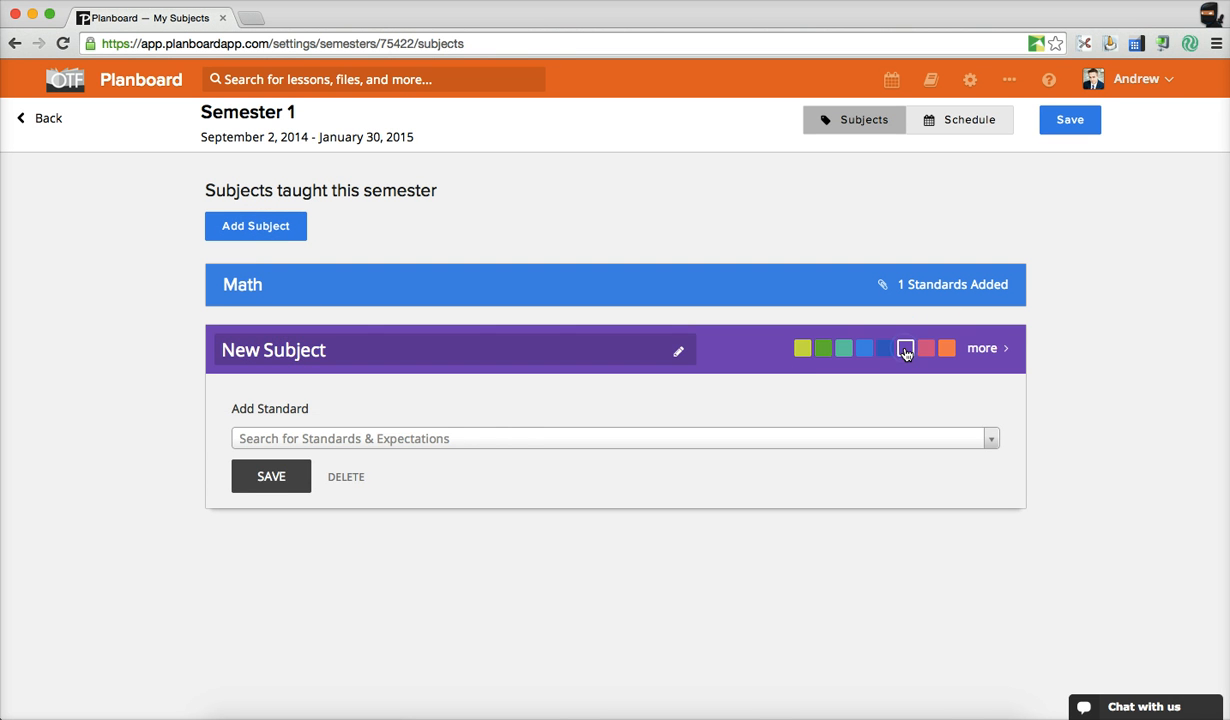
Search the standards for "ontario grade 2" and attach Ontario - Grade 2 Arts to the purple subject
{"action": "left_click", "coordinate": [378, 445]}
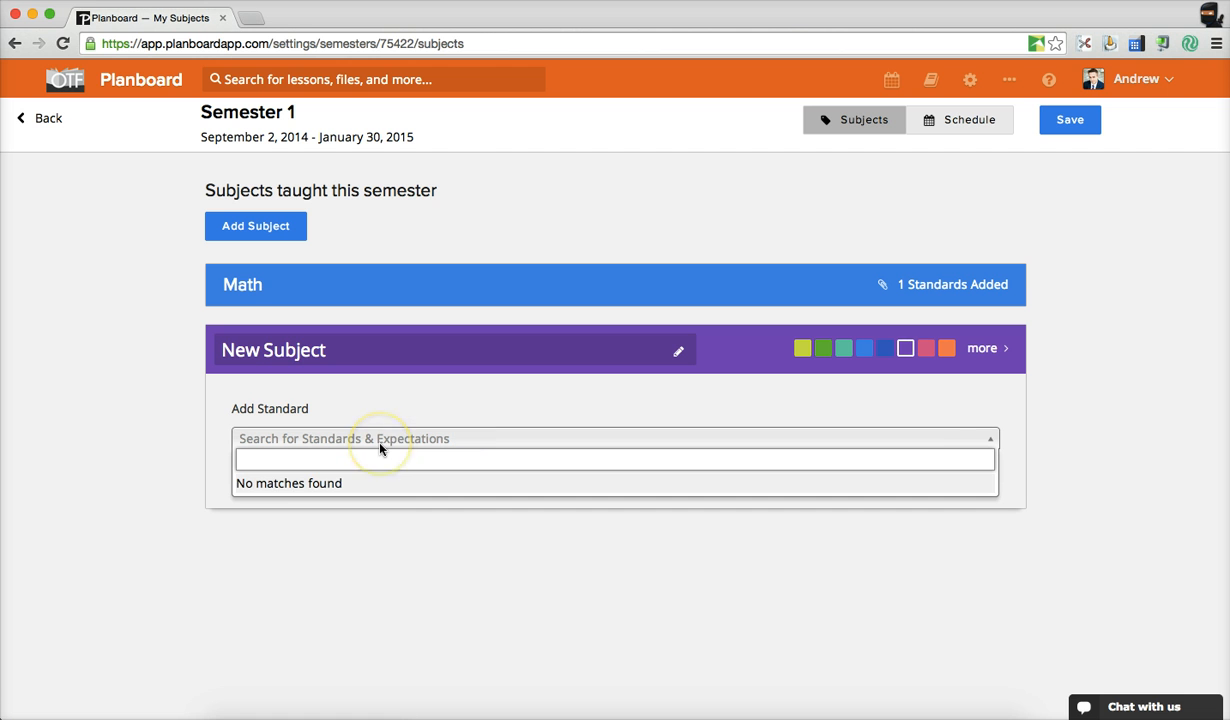
{"action": "type", "text": "ontario grade "}
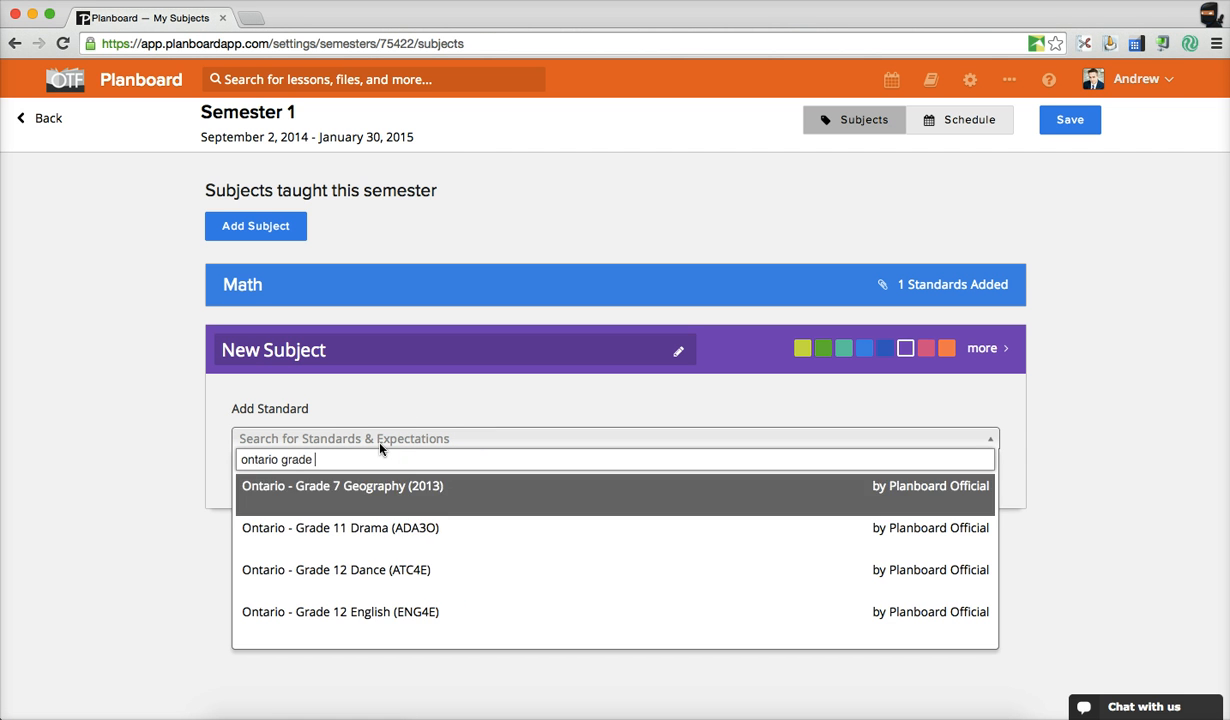
{"action": "type", "text": "2"}
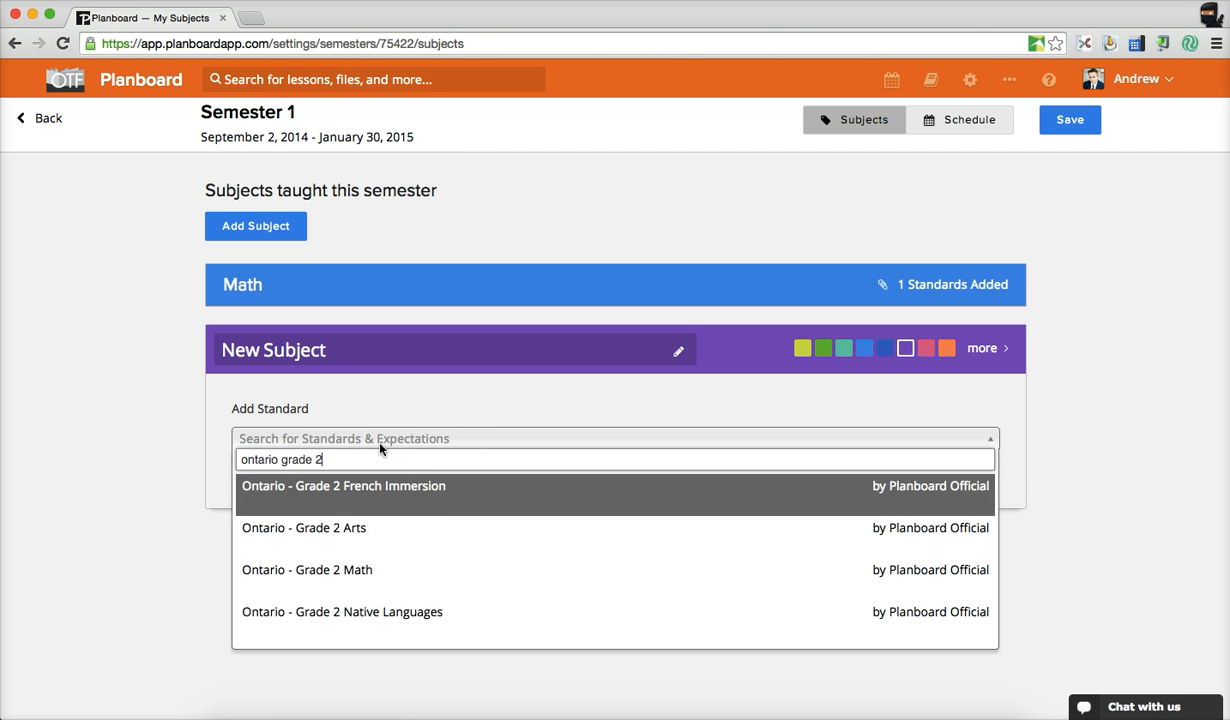
{"action": "left_click", "coordinate": [419, 532]}
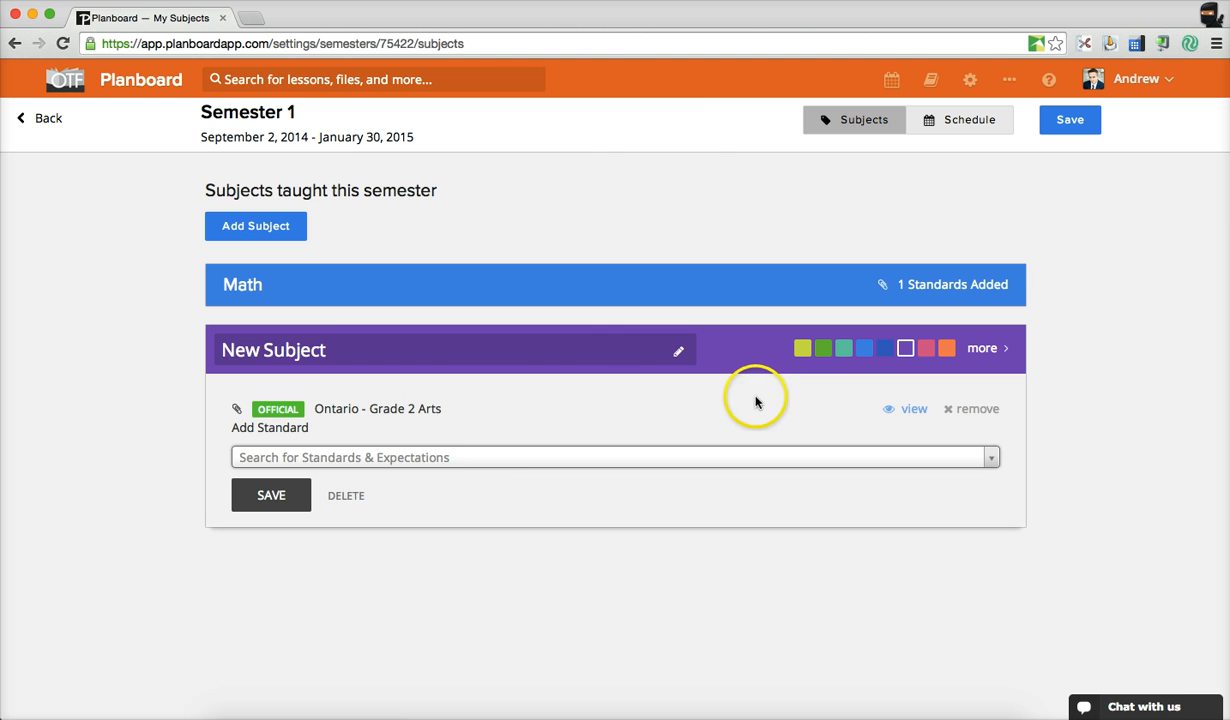
Name the purple subject Arts and save it
{"action": "left_click", "coordinate": [298, 351]}
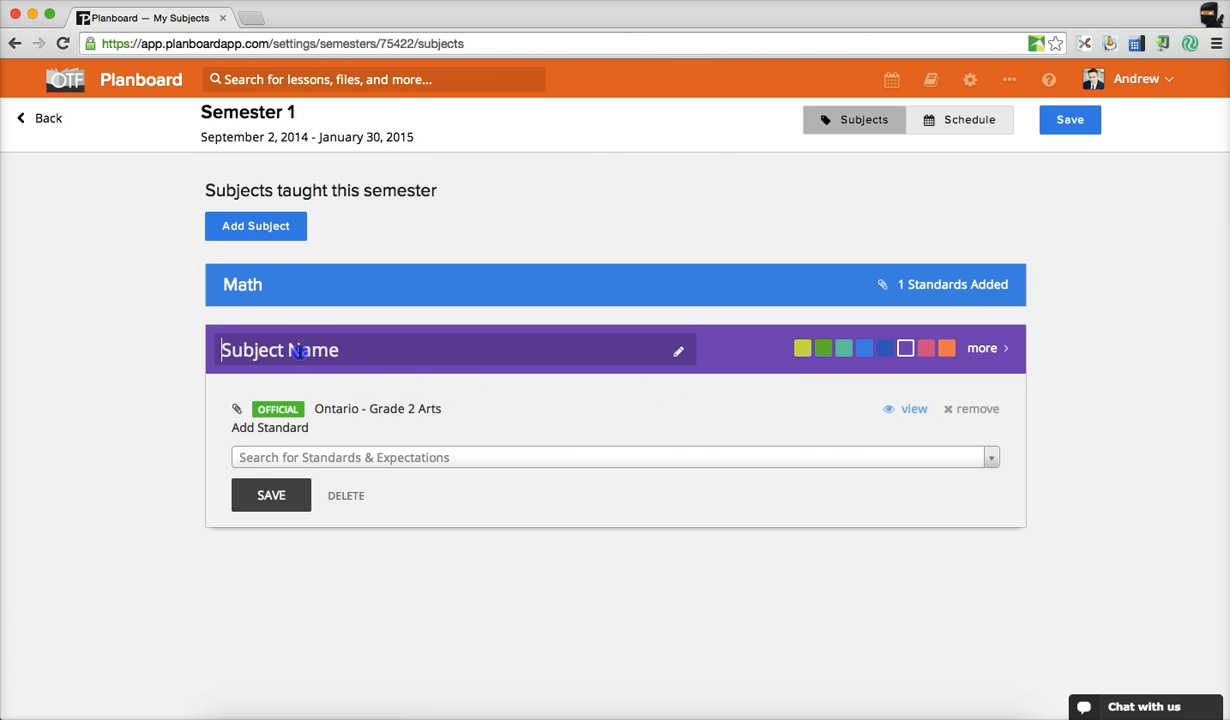
{"action": "type", "text": "Arts"}
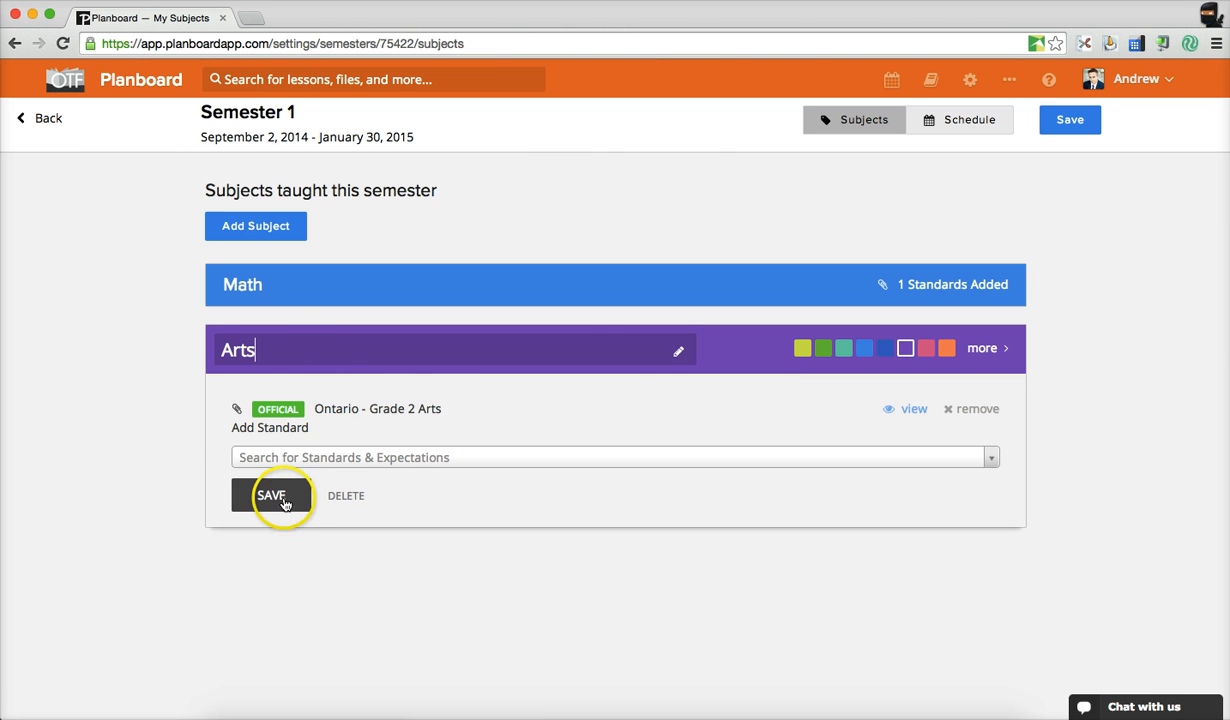
{"action": "left_click", "coordinate": [284, 501]}
Add a third subject below Arts and set its colour to dark green from the extended palette
{"action": "left_click", "coordinate": [255, 222]}
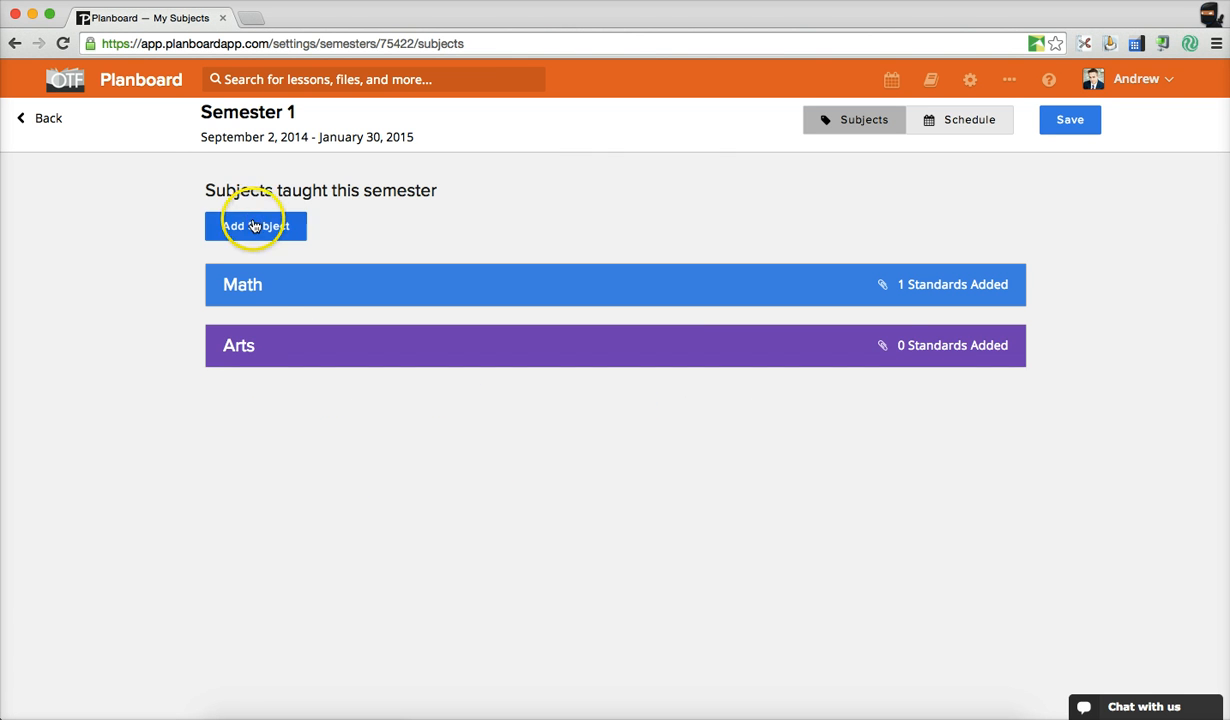
{"action": "left_click", "coordinate": [313, 420]}
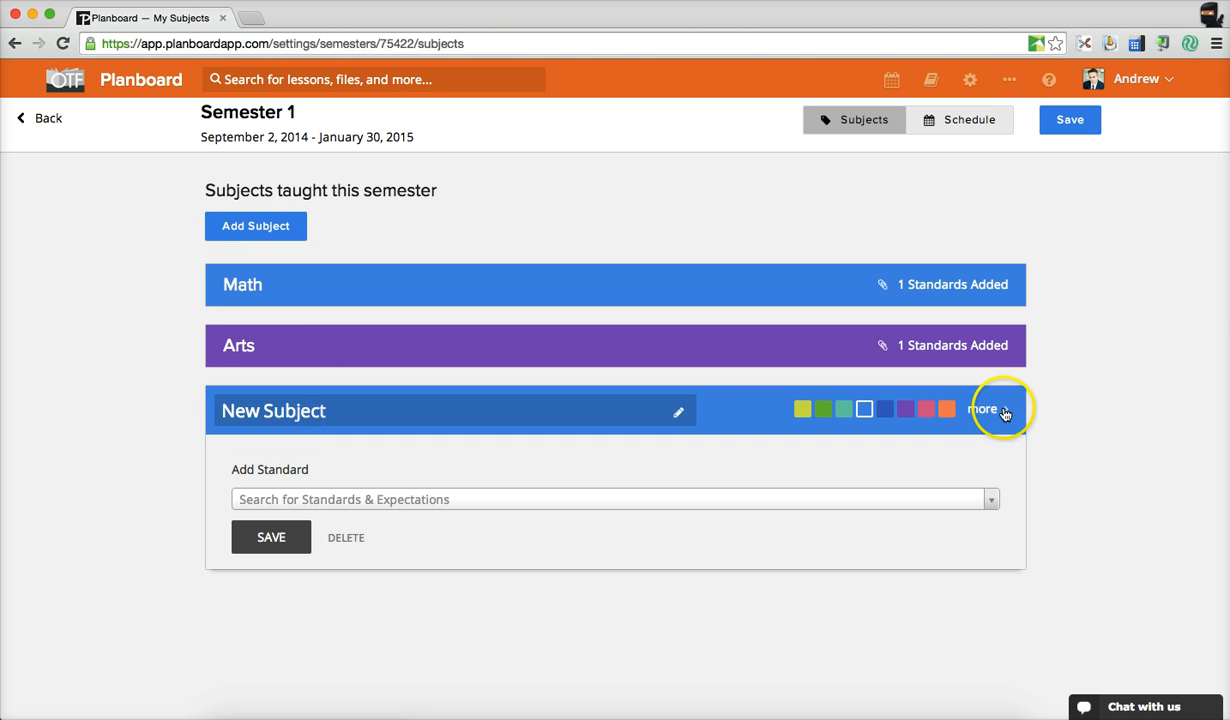
{"action": "left_click", "coordinate": [988, 410]}
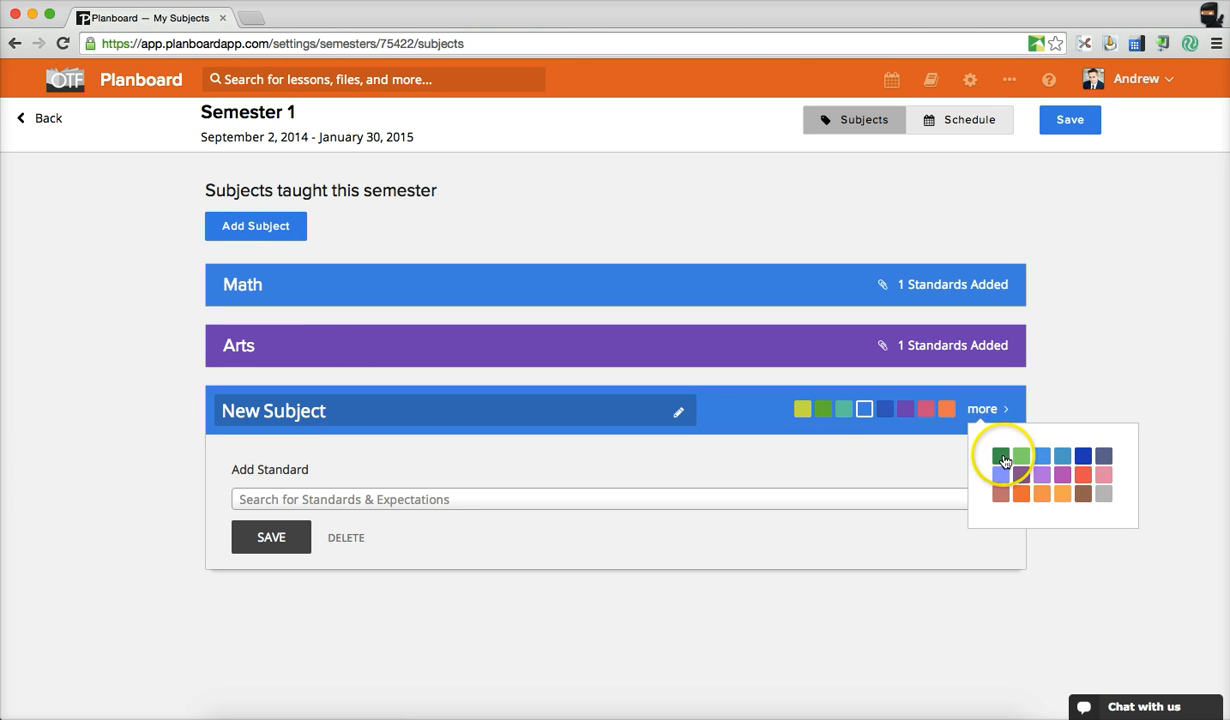
Search the standards for "ontario grade 2" and attach Ontario - Grade 2 Language to the green subject
{"action": "left_click", "coordinate": [393, 495]}
{"action": "type", "text": "ontario g"}
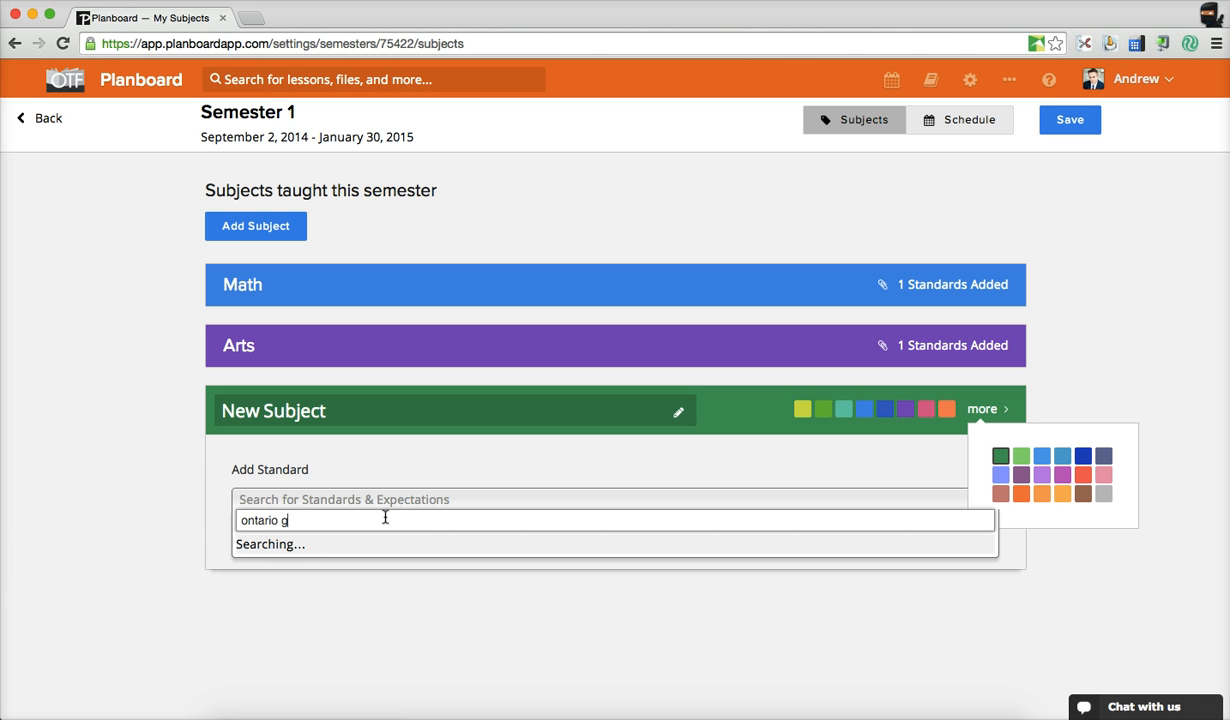
{"action": "type", "text": "rade 2"}
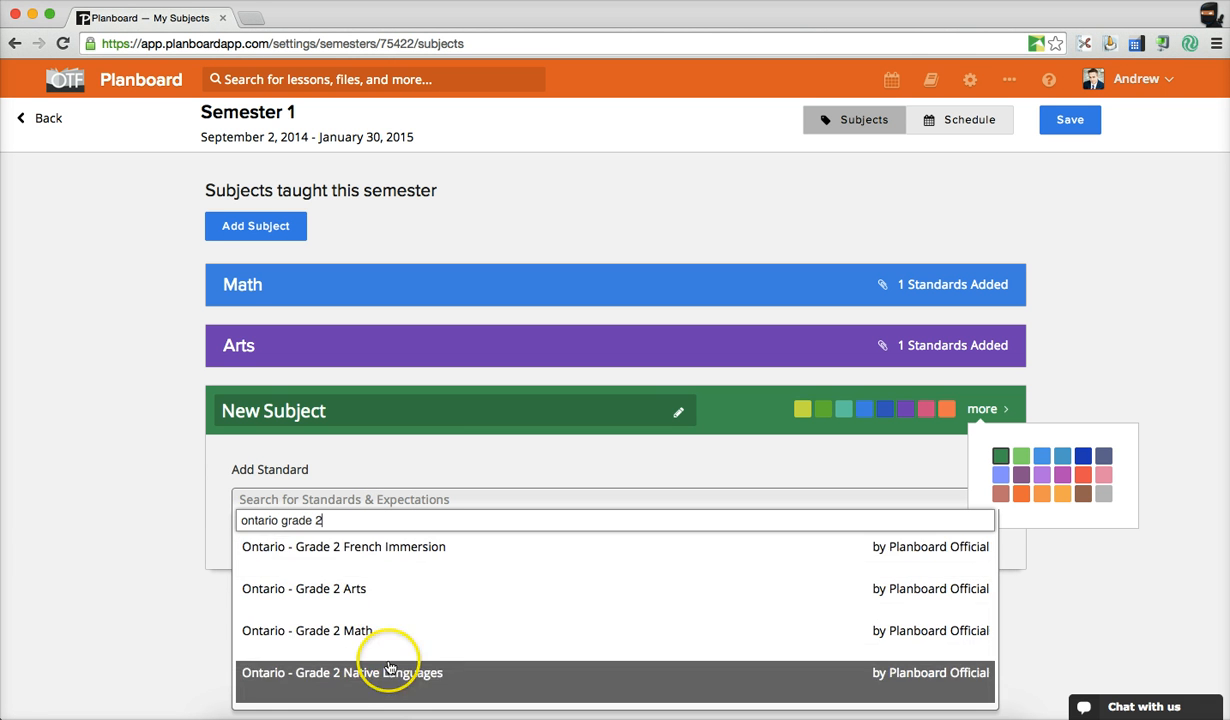
{"action": "scroll", "coordinate": [388, 668], "scroll_direction": "down", "scroll_amount": 2}
{"action": "scroll", "coordinate": [390, 668], "scroll_direction": "down", "scroll_amount": 2}
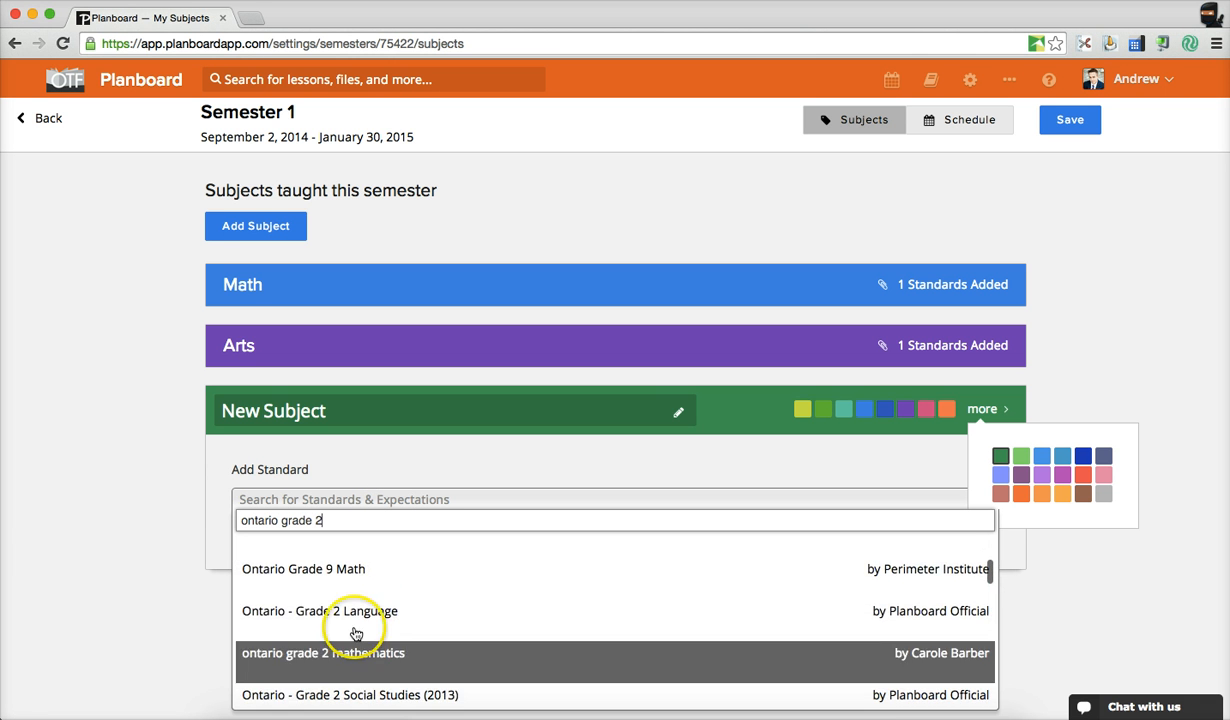
{"action": "left_click", "coordinate": [348, 626]}
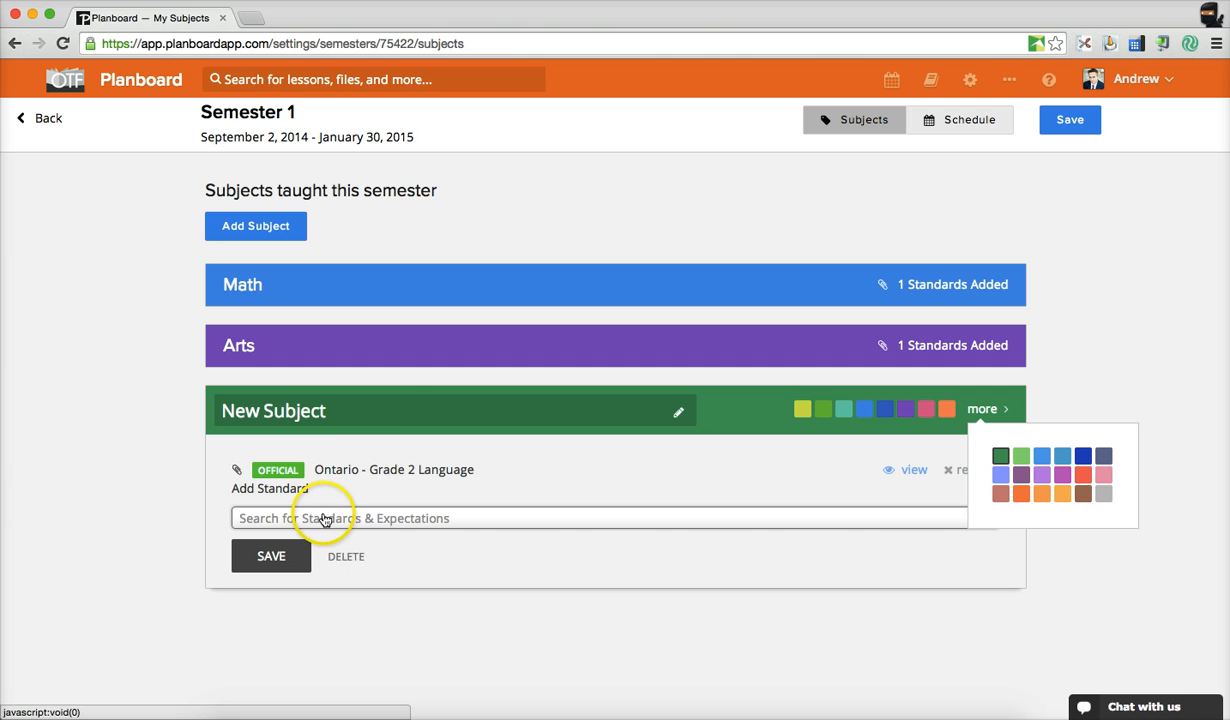
Name the green subject Language and save it
{"action": "left_click", "coordinate": [302, 412]}
{"action": "key", "text": "BackSpace"}
{"action": "type", "text": "L"}
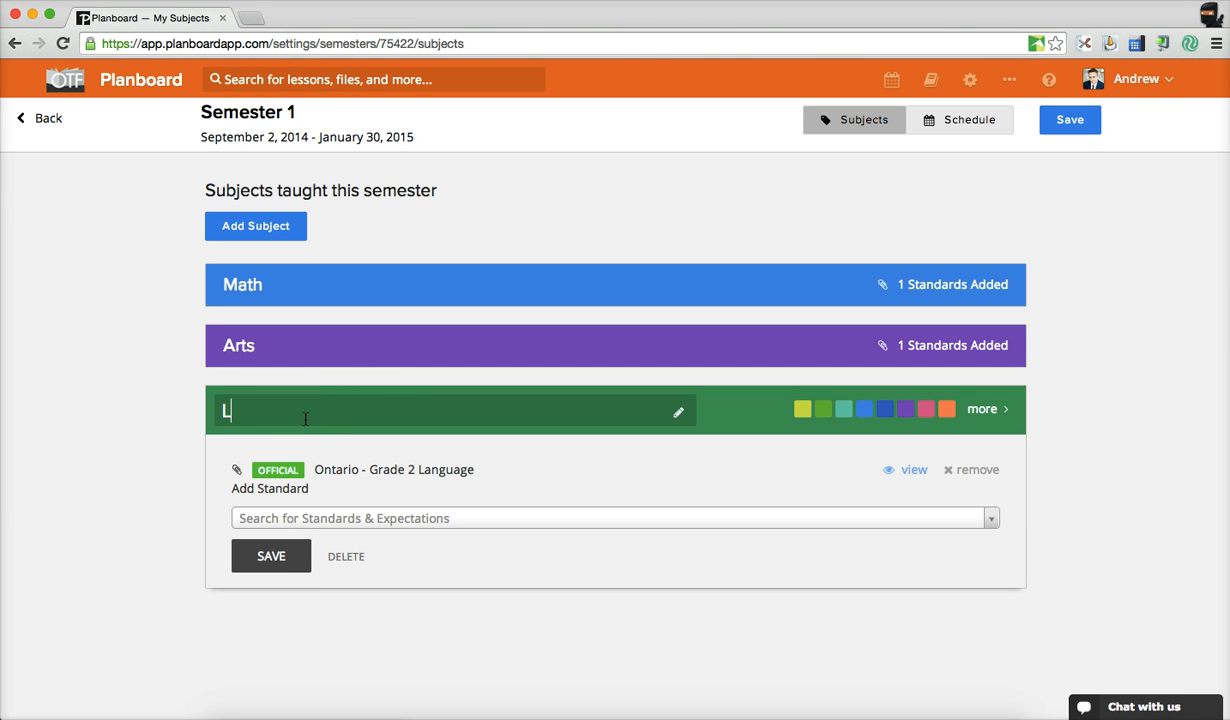
{"action": "type", "text": "anguage"}
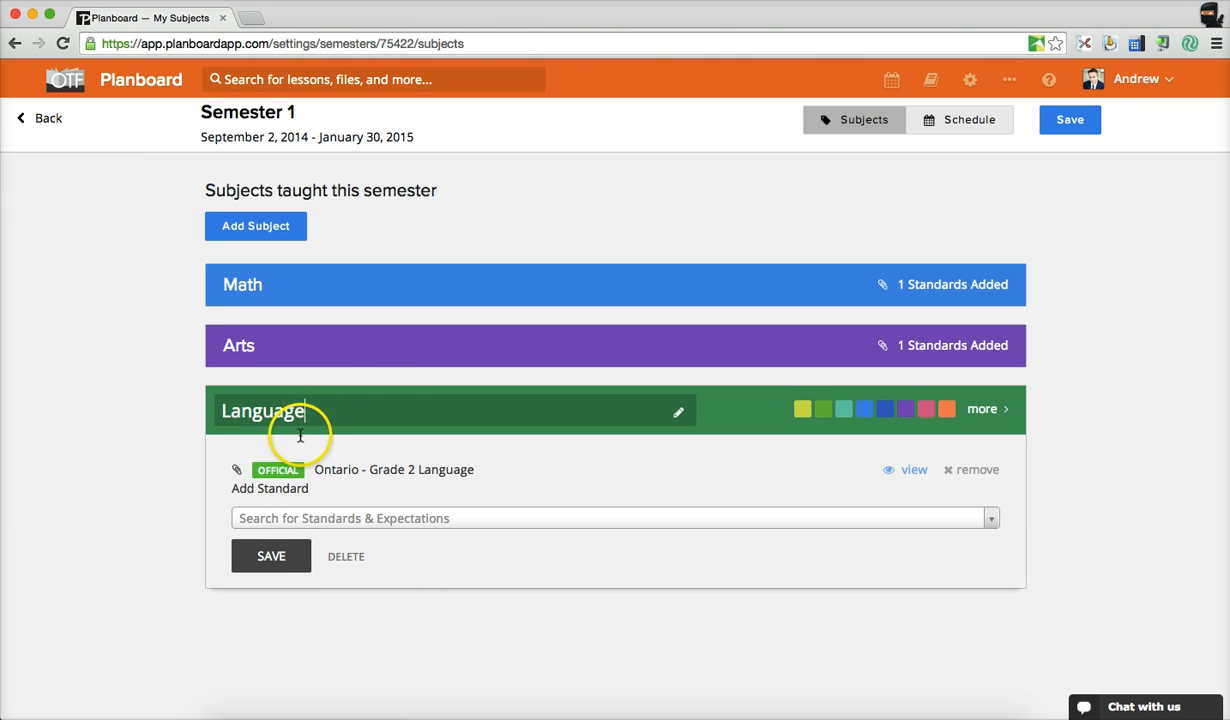
{"action": "left_click", "coordinate": [259, 556]}
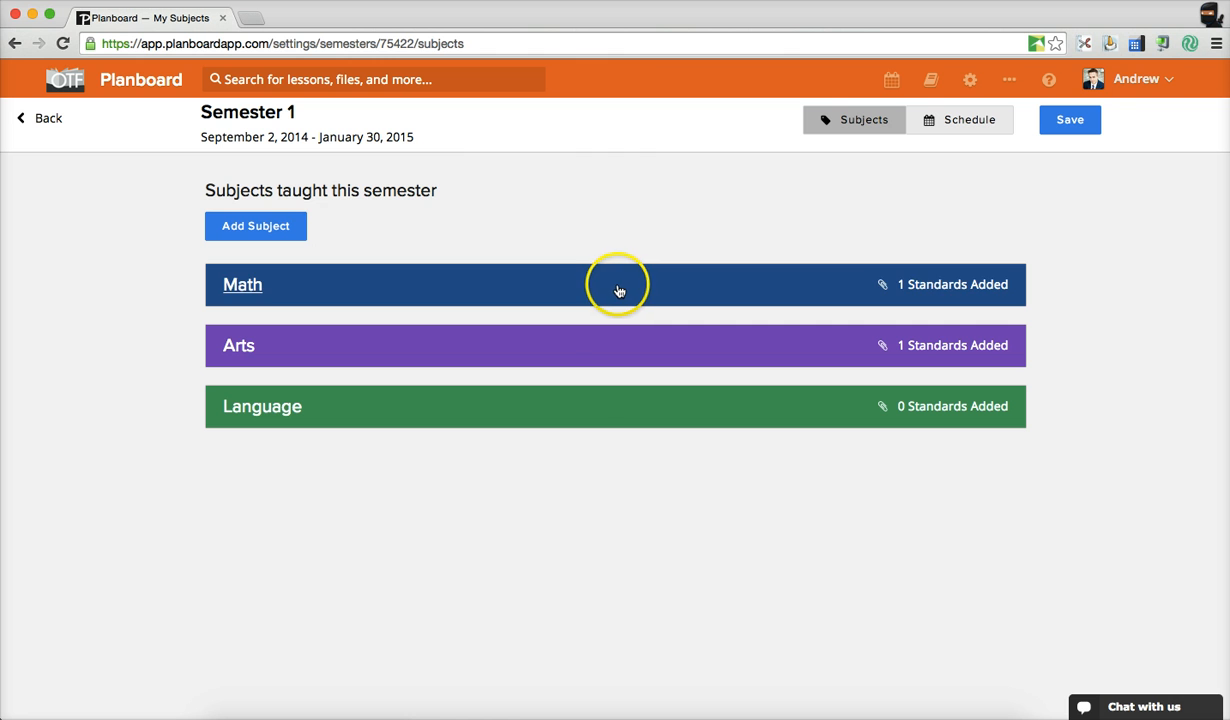
Open the Semester 1 schedule and set its rotation schedule to 2 days
{"action": "left_click", "coordinate": [950, 122]}
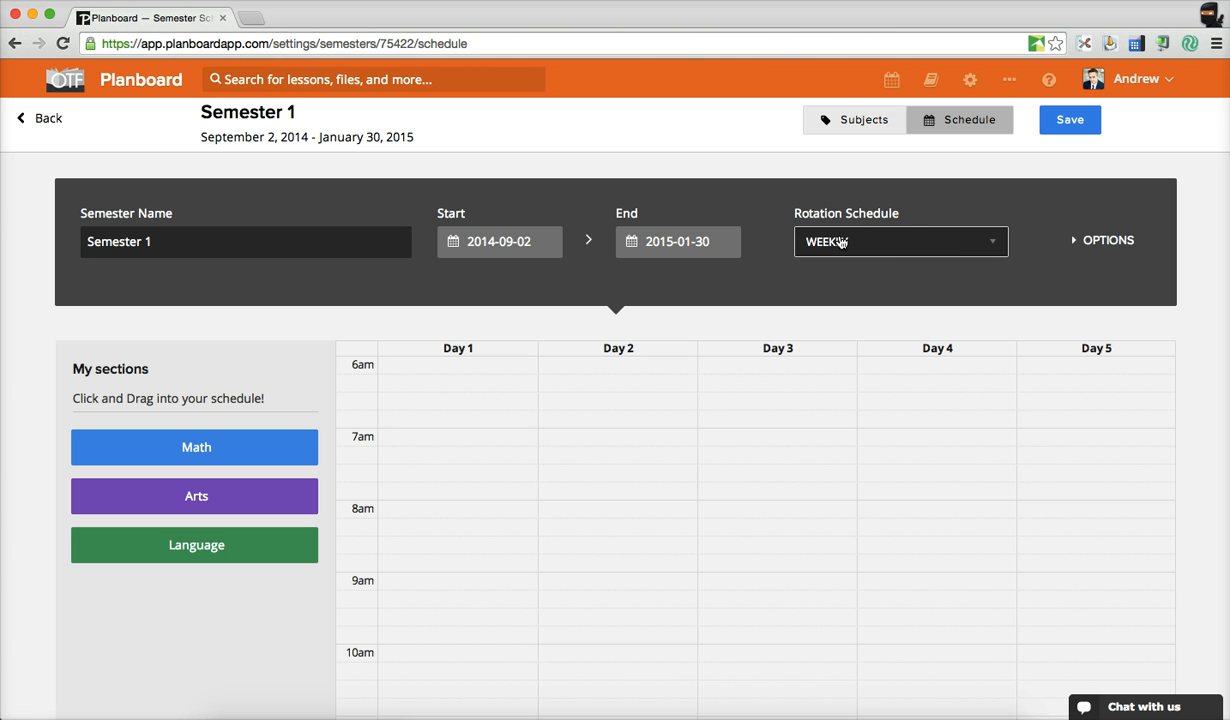
{"action": "left_click", "coordinate": [955, 240]}
{"action": "left_click", "coordinate": [992, 241]}
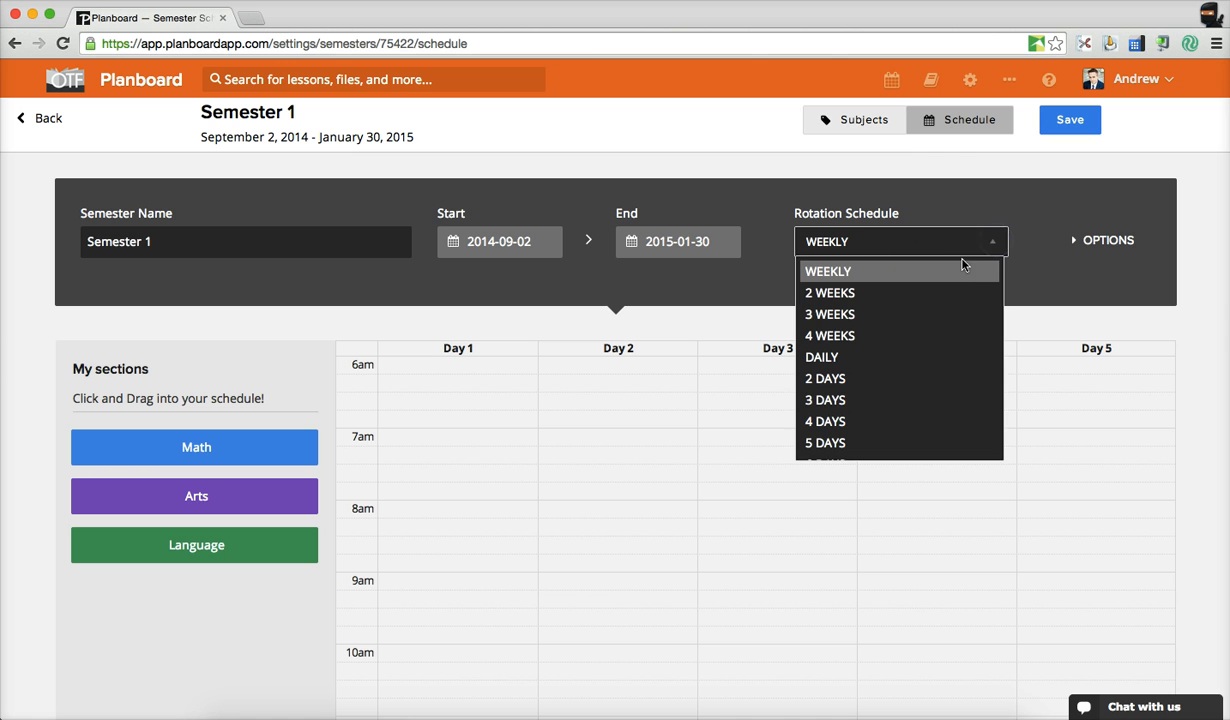
{"action": "left_click", "coordinate": [914, 284]}
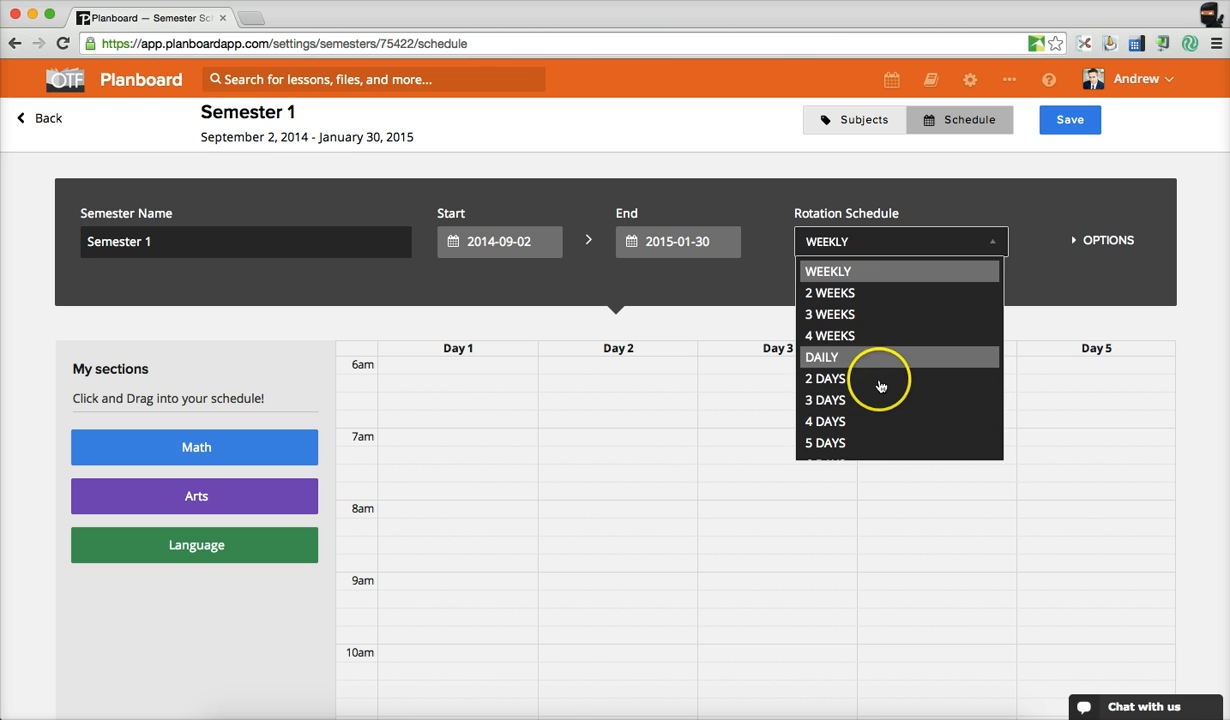
{"action": "scroll", "coordinate": [880, 385], "scroll_direction": "down", "scroll_amount": 5}
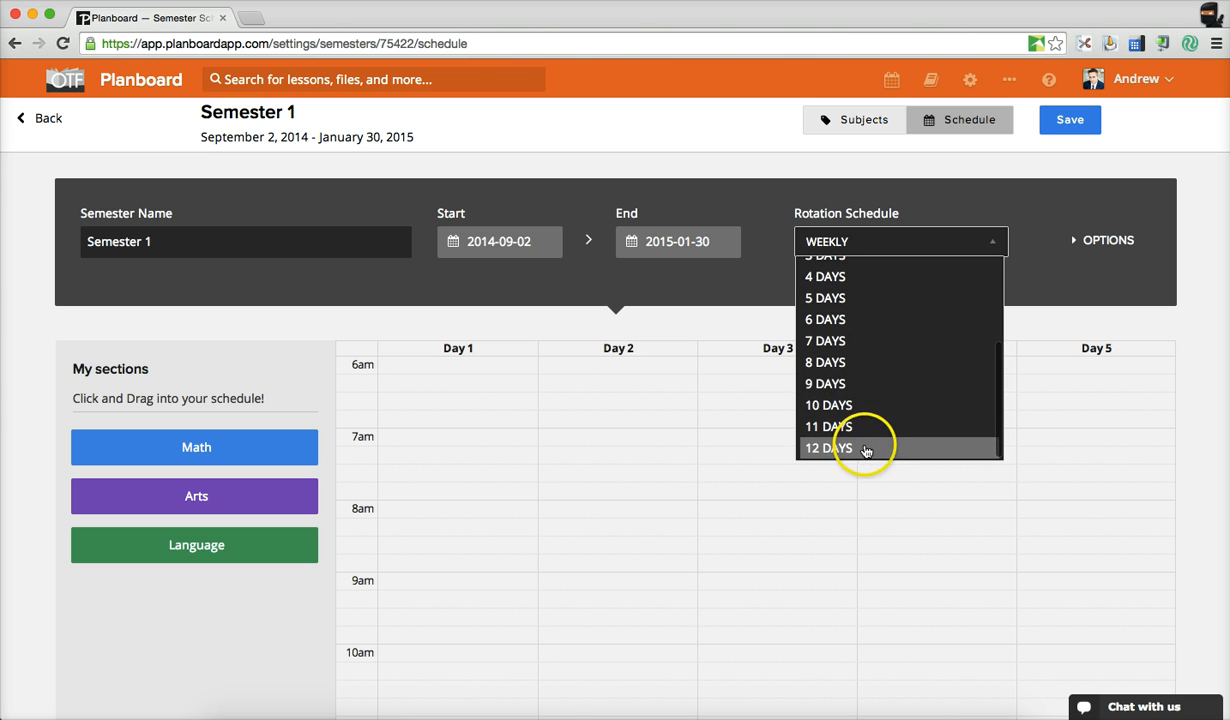
{"action": "scroll", "coordinate": [865, 345], "scroll_direction": "up", "scroll_amount": 5}
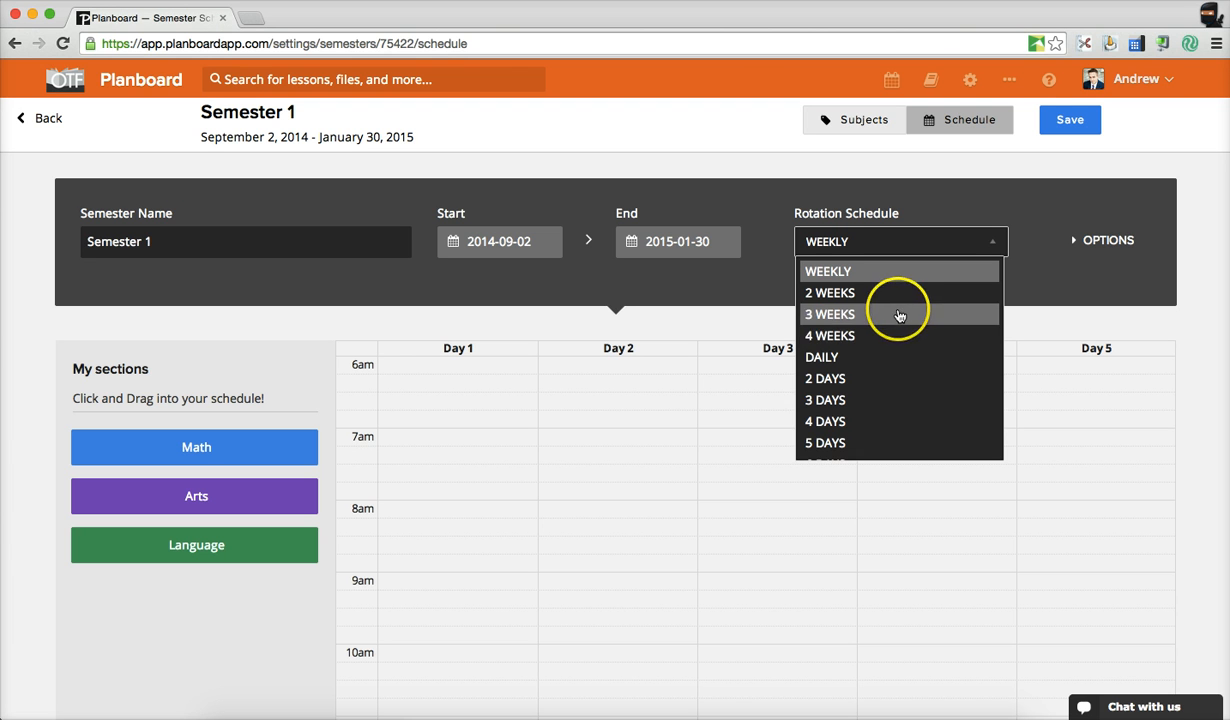
{"action": "left_click", "coordinate": [841, 389]}
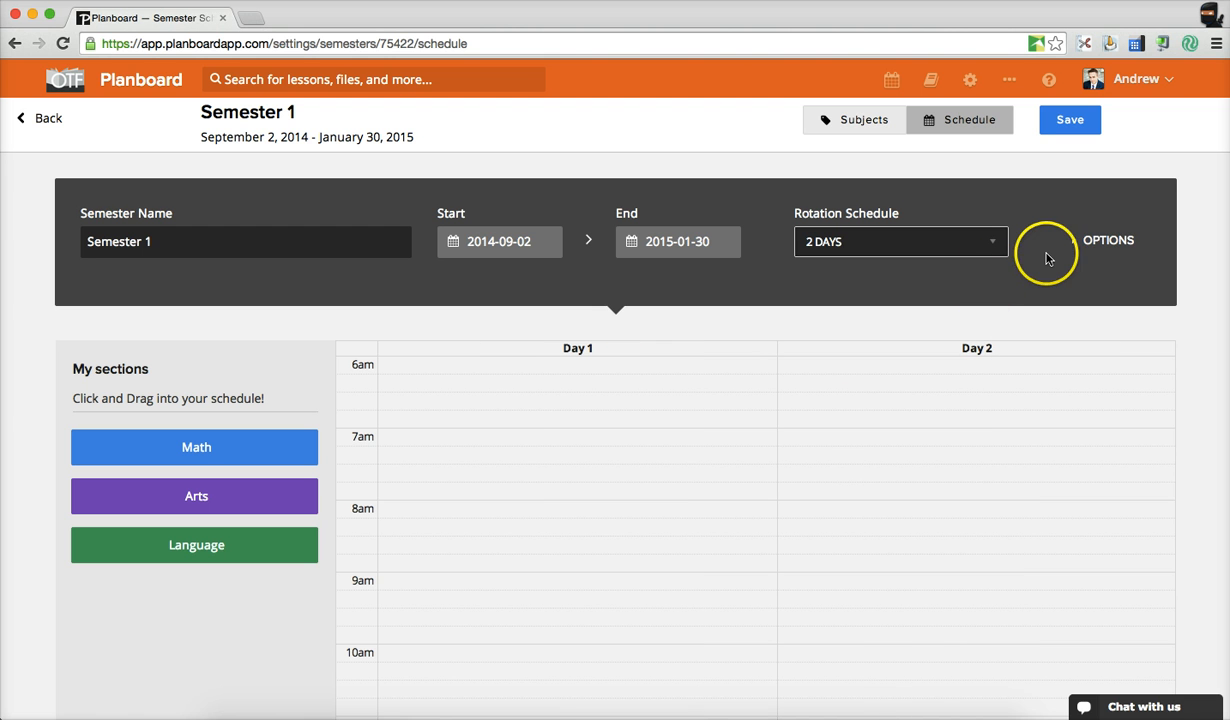
Show the semester's additional options and add the preset federal holidays of Canada to the off-days
{"action": "left_click", "coordinate": [1107, 247]}
{"action": "left_click", "coordinate": [1107, 247]}
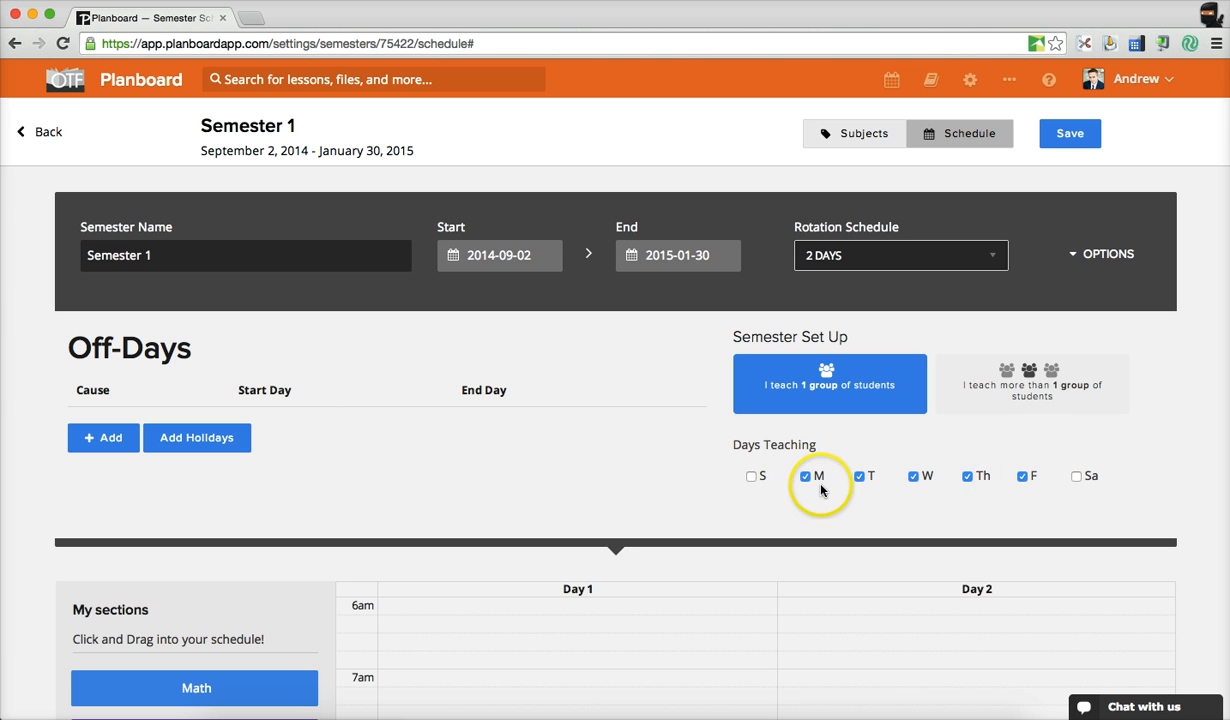
{"action": "left_click", "coordinate": [205, 440]}
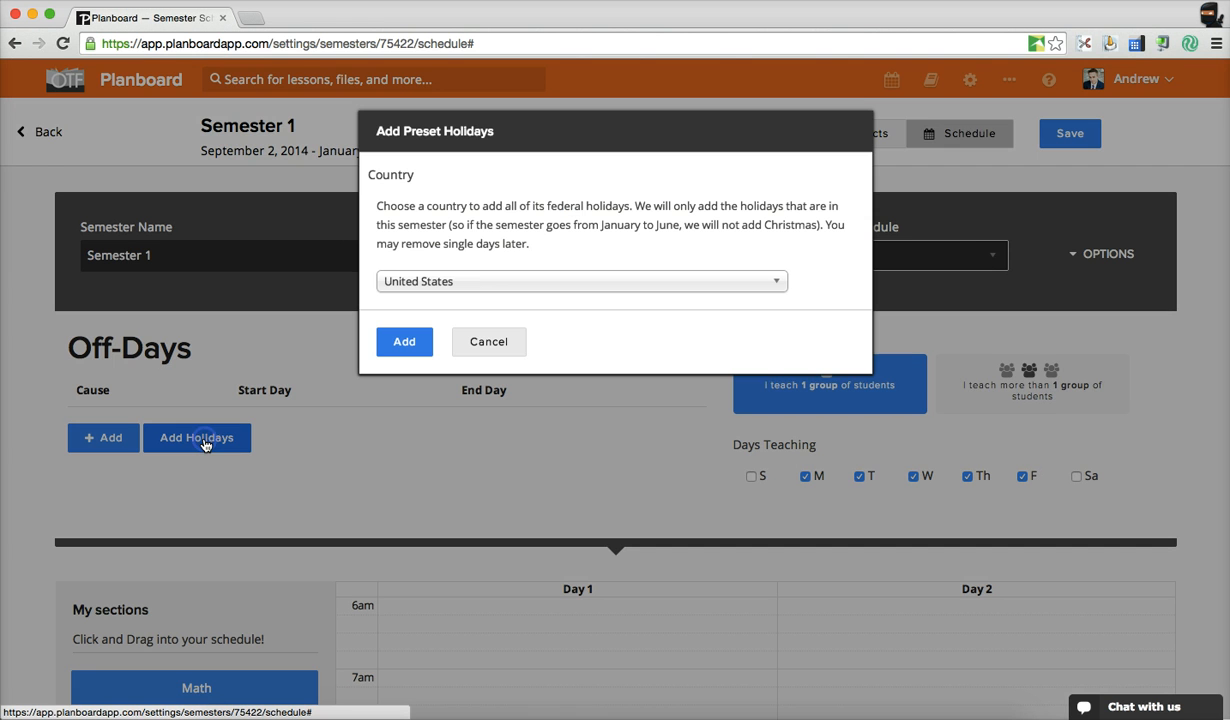
{"action": "left_click", "coordinate": [488, 290]}
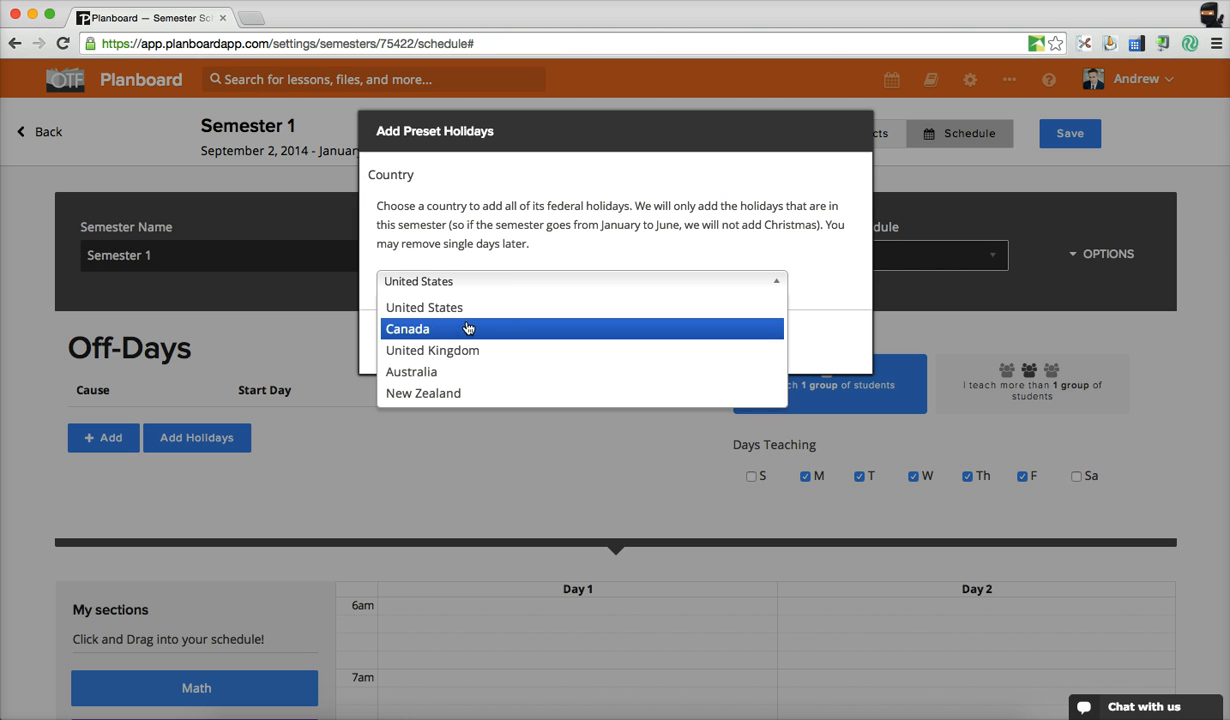
{"action": "left_click", "coordinate": [467, 328]}
{"action": "left_click", "coordinate": [398, 343]}
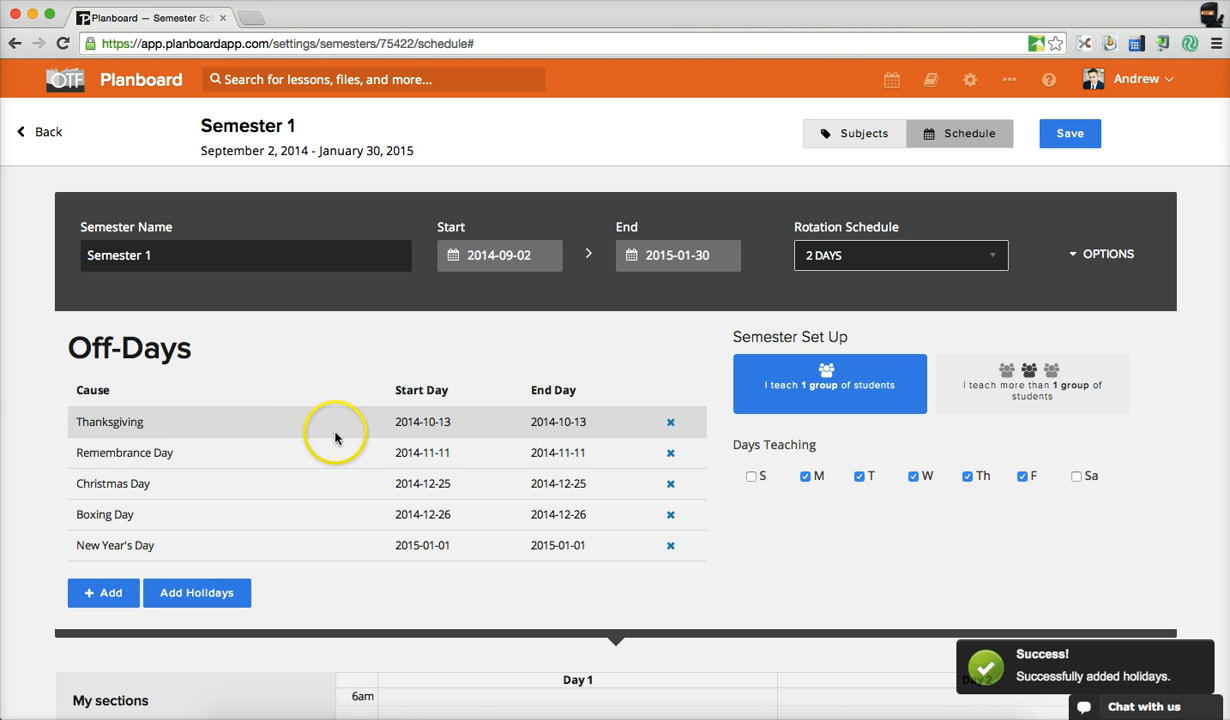
{"action": "left_click", "coordinate": [386, 435]}
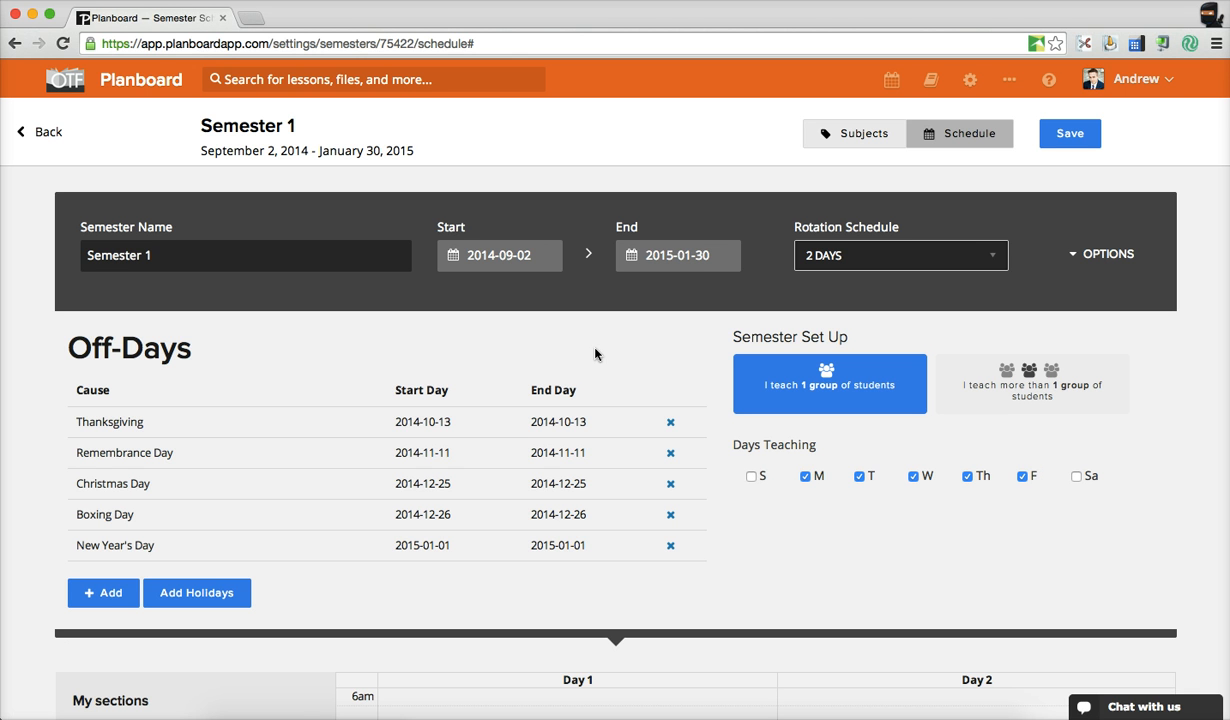
Start a new off-days entry with the cause Winter Holidays and the start date 2014-12-22
{"action": "left_click", "coordinate": [100, 597]}
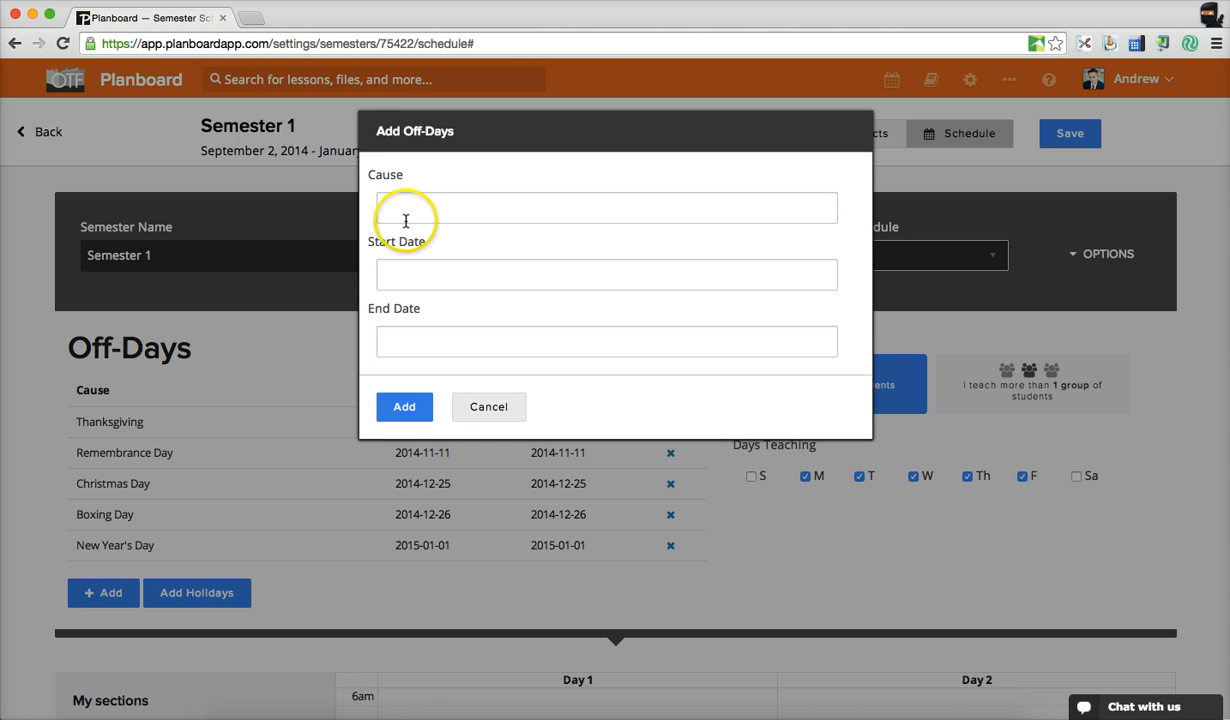
{"action": "left_click", "coordinate": [406, 220]}
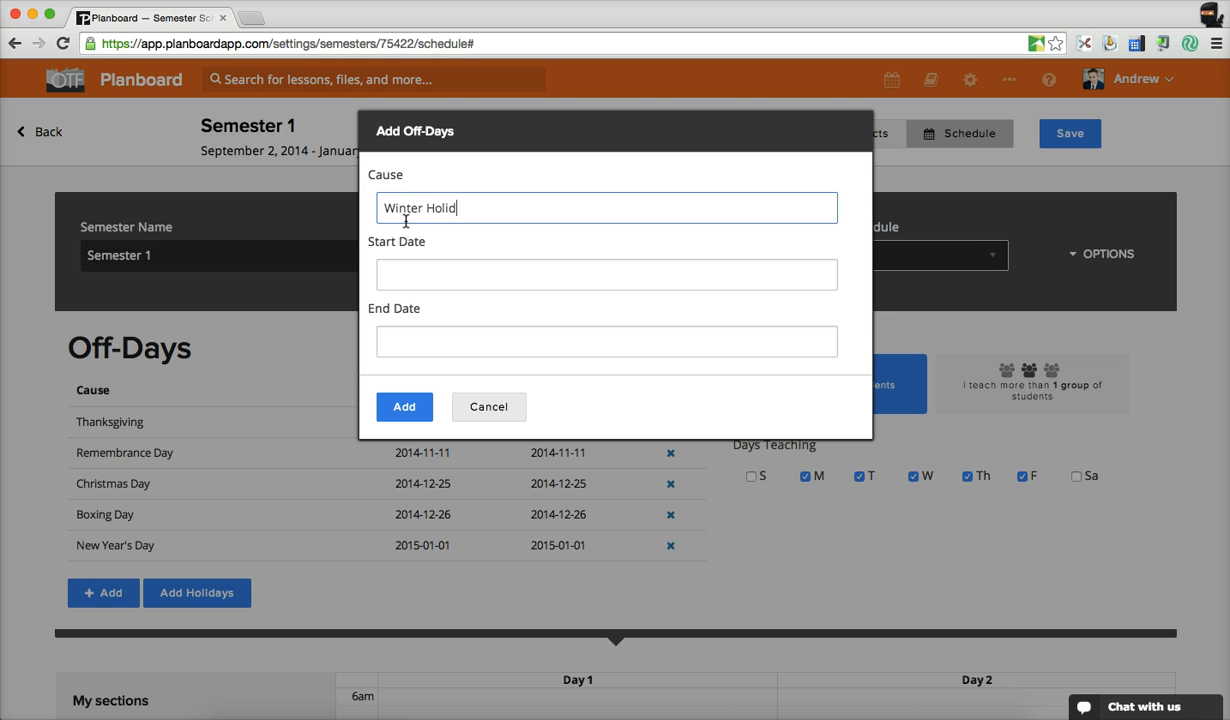
{"action": "type", "text": "Winter Holidays"}
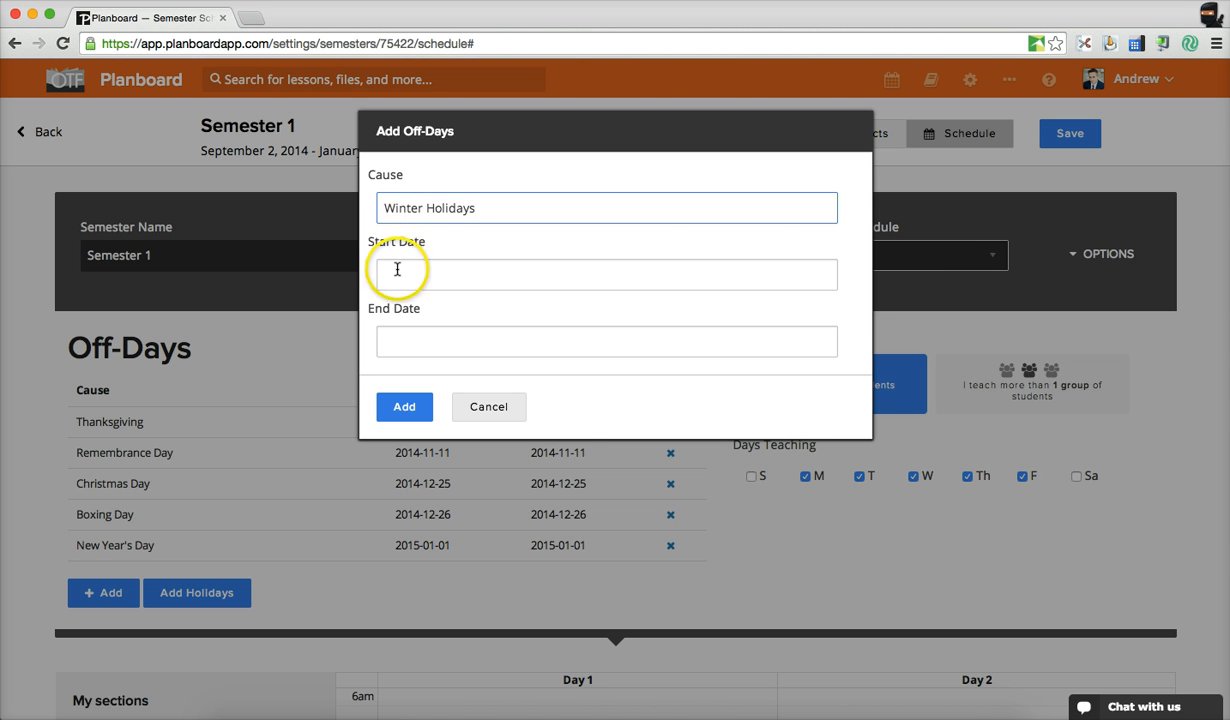
{"action": "left_click", "coordinate": [398, 272]}
{"action": "left_click", "coordinate": [584, 309]}
{"action": "left_click", "coordinate": [584, 309]}
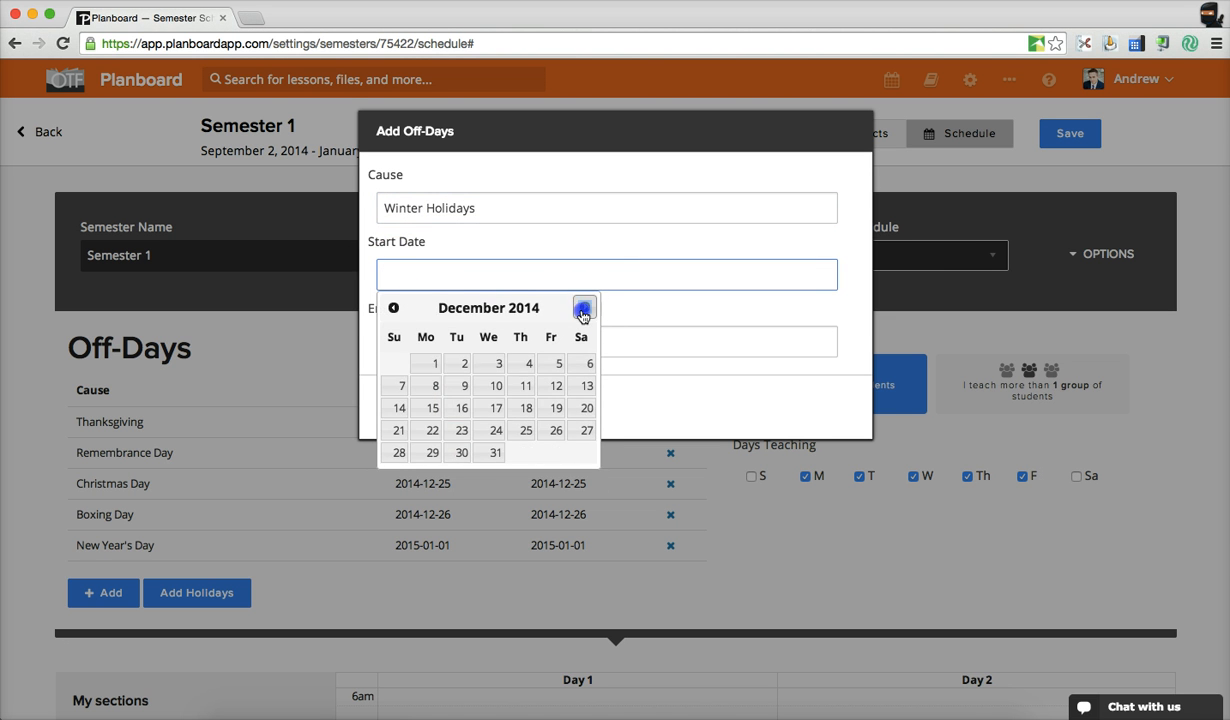
{"action": "left_click", "coordinate": [584, 309]}
{"action": "left_click", "coordinate": [391, 309]}
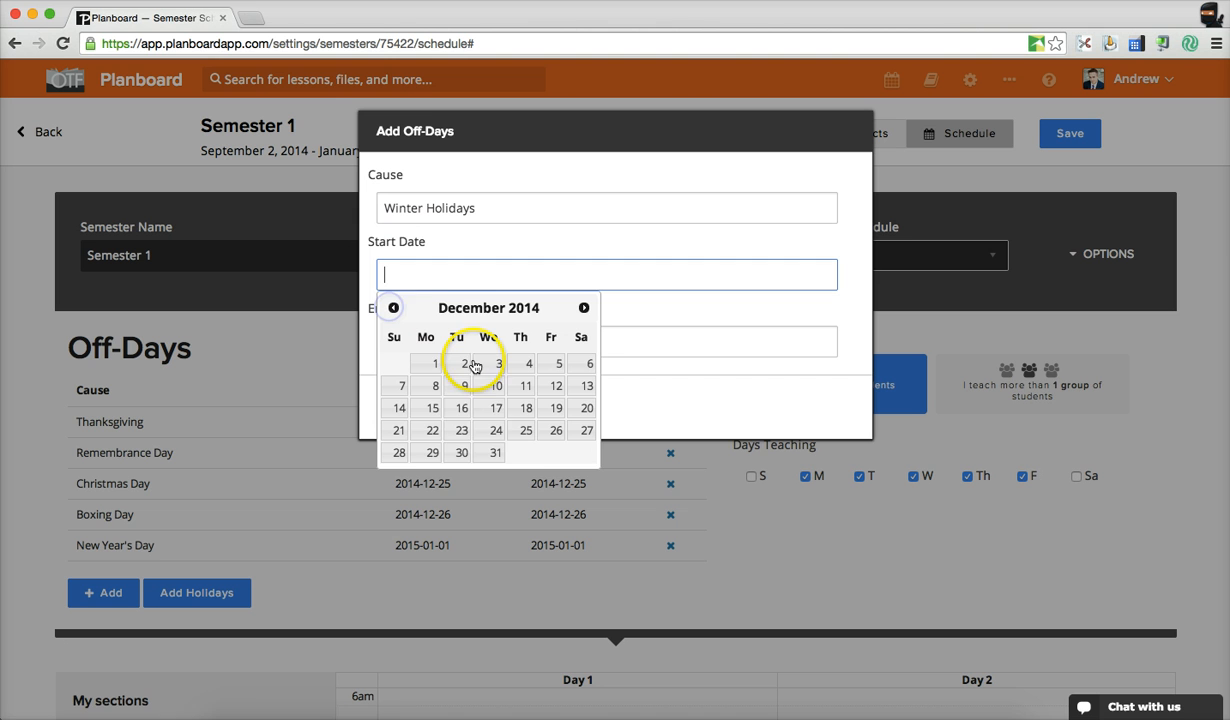
{"action": "left_click", "coordinate": [433, 431]}
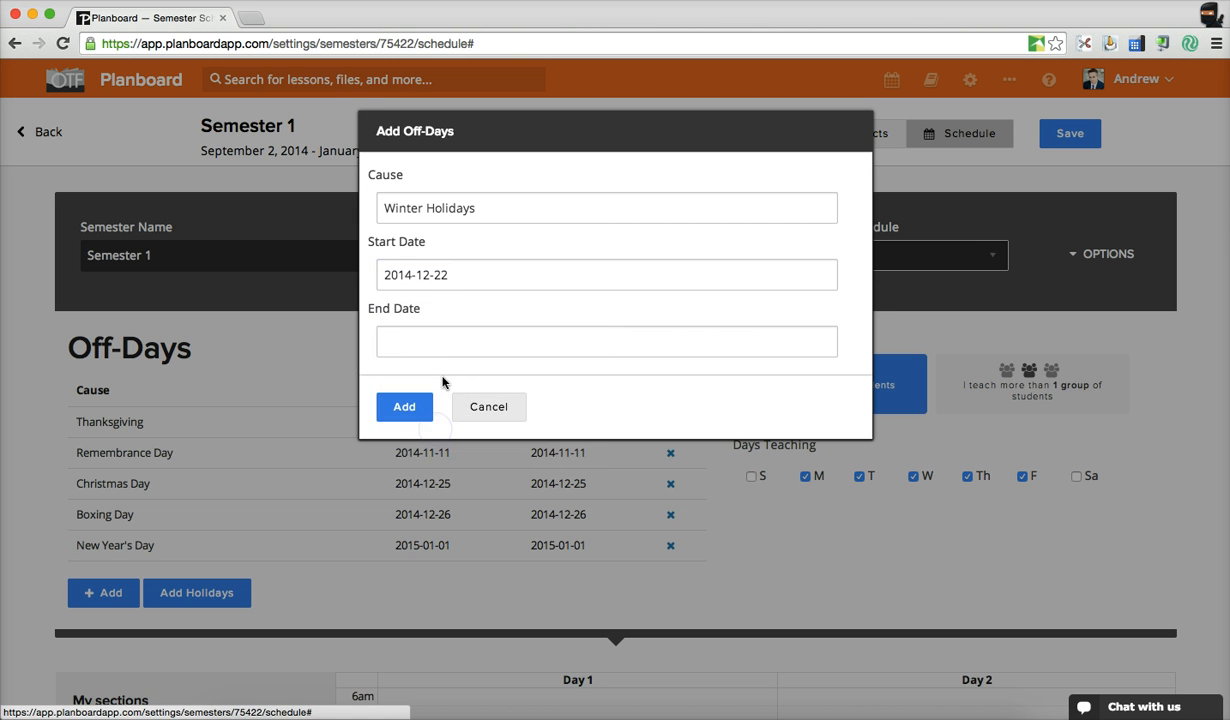
Set the end date of the Winter Holidays off-days to 2015-01-05
{"action": "left_click", "coordinate": [412, 340]}
{"action": "left_click", "coordinate": [584, 374]}
{"action": "left_click", "coordinate": [584, 374]}
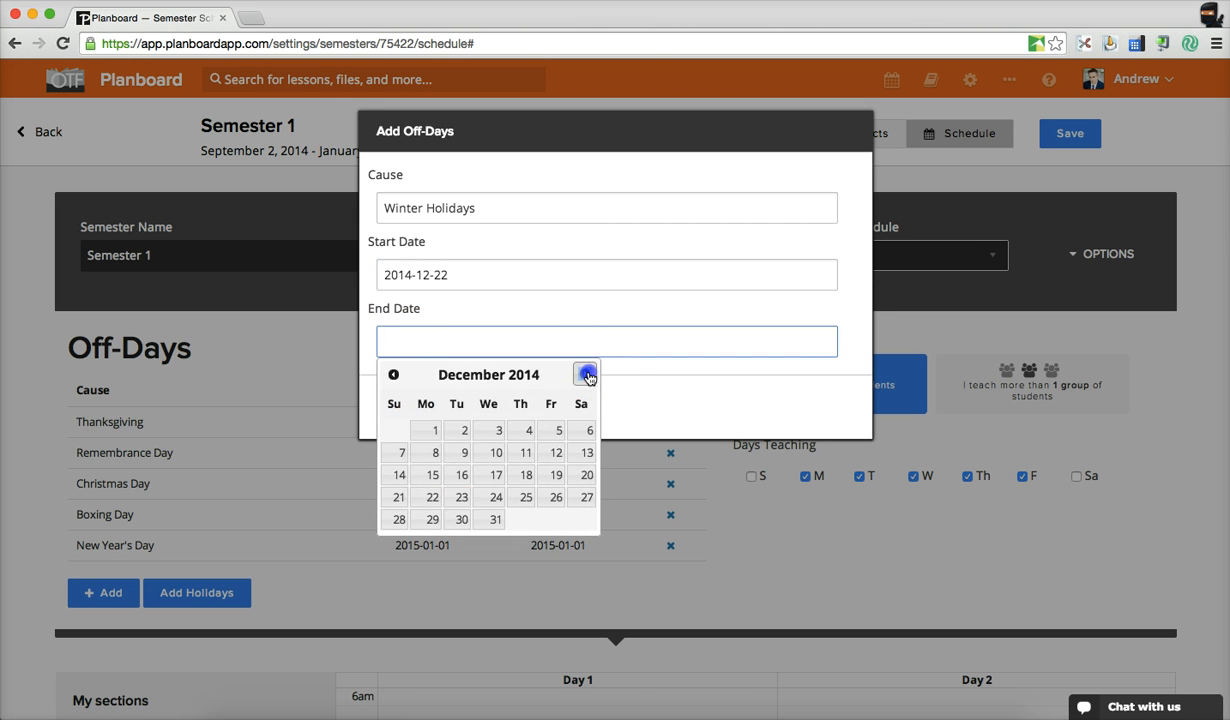
{"action": "left_click", "coordinate": [584, 374]}
{"action": "left_click", "coordinate": [463, 427]}
{"action": "left_click", "coordinate": [433, 452]}
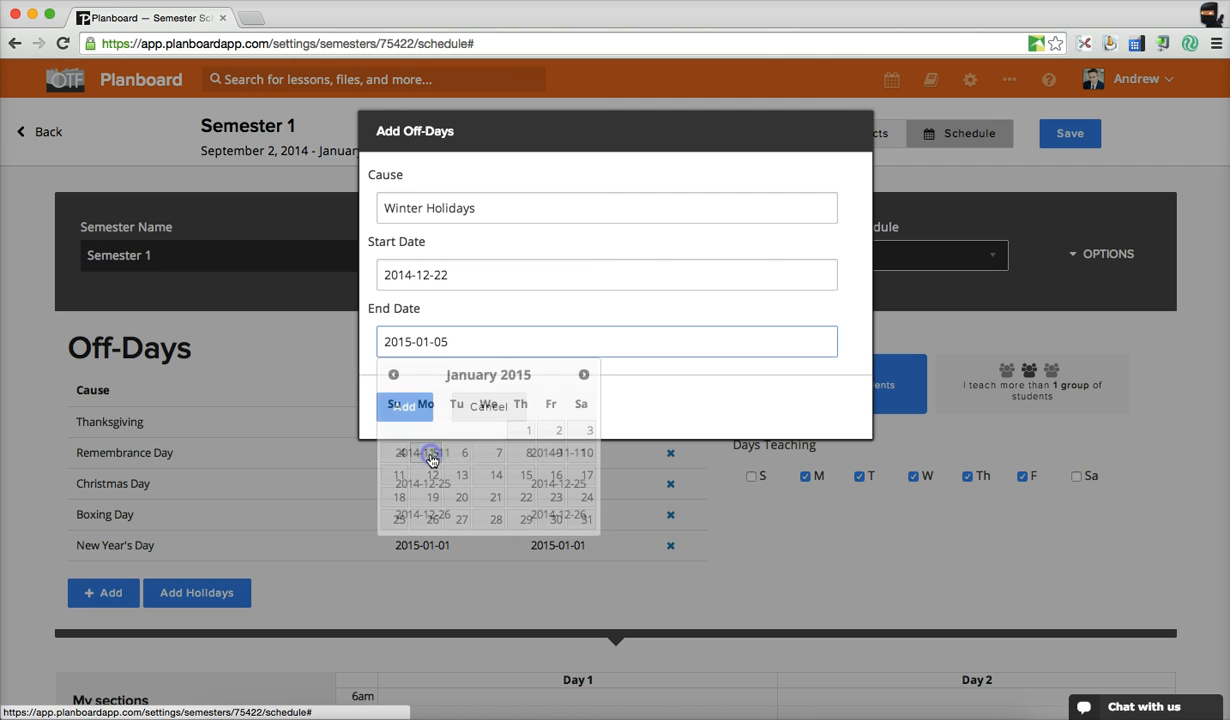
Add the Winter Holidays entry to the off-days and hide the semester's additional options
{"action": "left_click", "coordinate": [405, 415]}
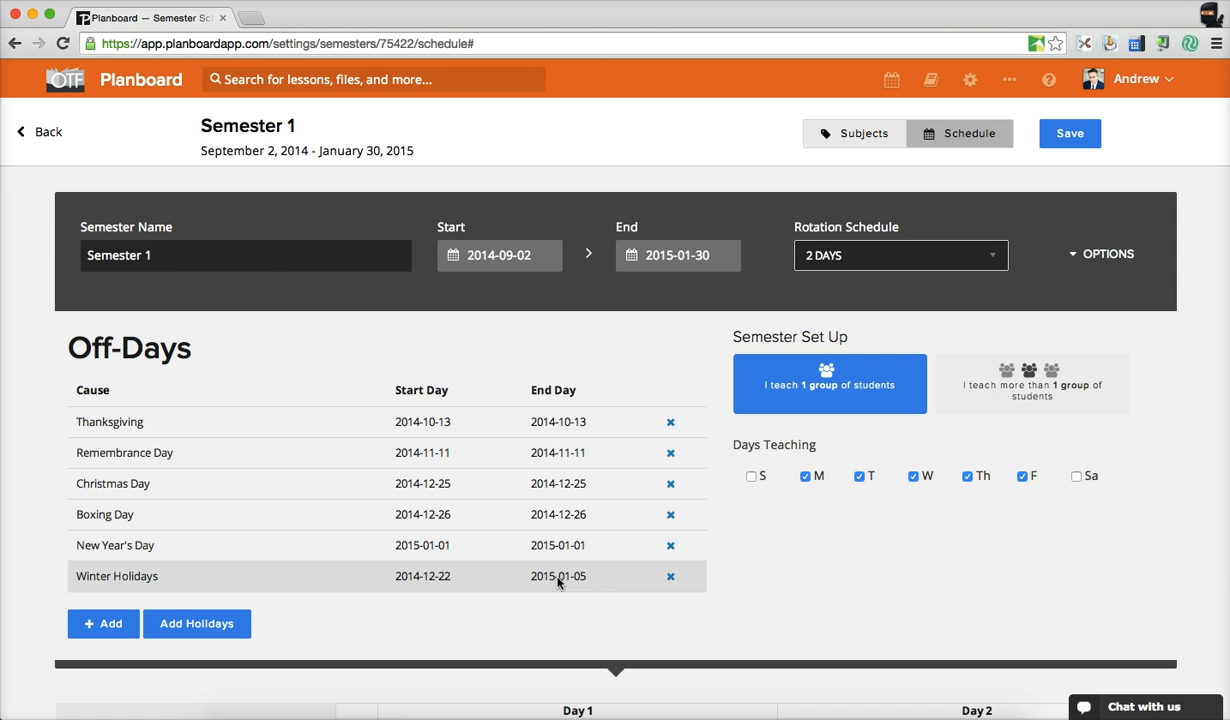
{"action": "scroll", "coordinate": [558, 580], "scroll_direction": "down", "scroll_amount": 3}
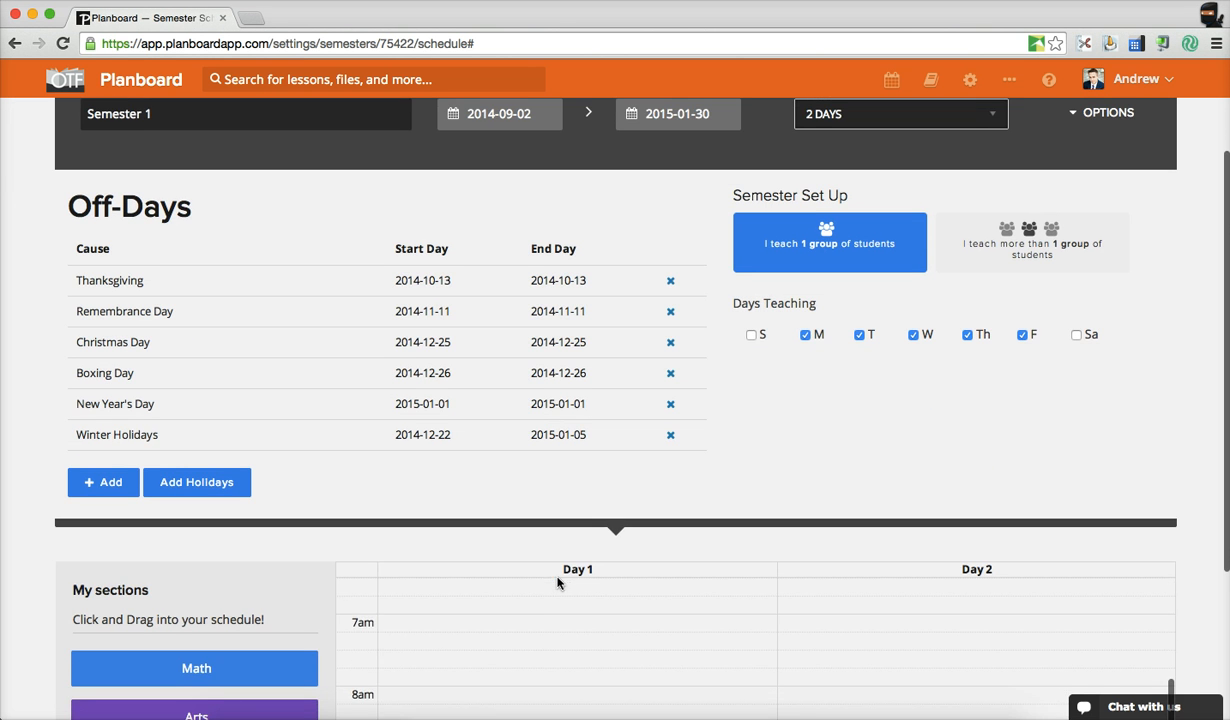
{"action": "left_click", "coordinate": [903, 462]}
{"action": "scroll", "coordinate": [905, 458], "scroll_direction": "down", "scroll_amount": 3}
{"action": "scroll", "coordinate": [920, 450], "scroll_direction": "up", "scroll_amount": 3}
{"action": "scroll", "coordinate": [985, 303], "scroll_direction": "up", "scroll_amount": 4}
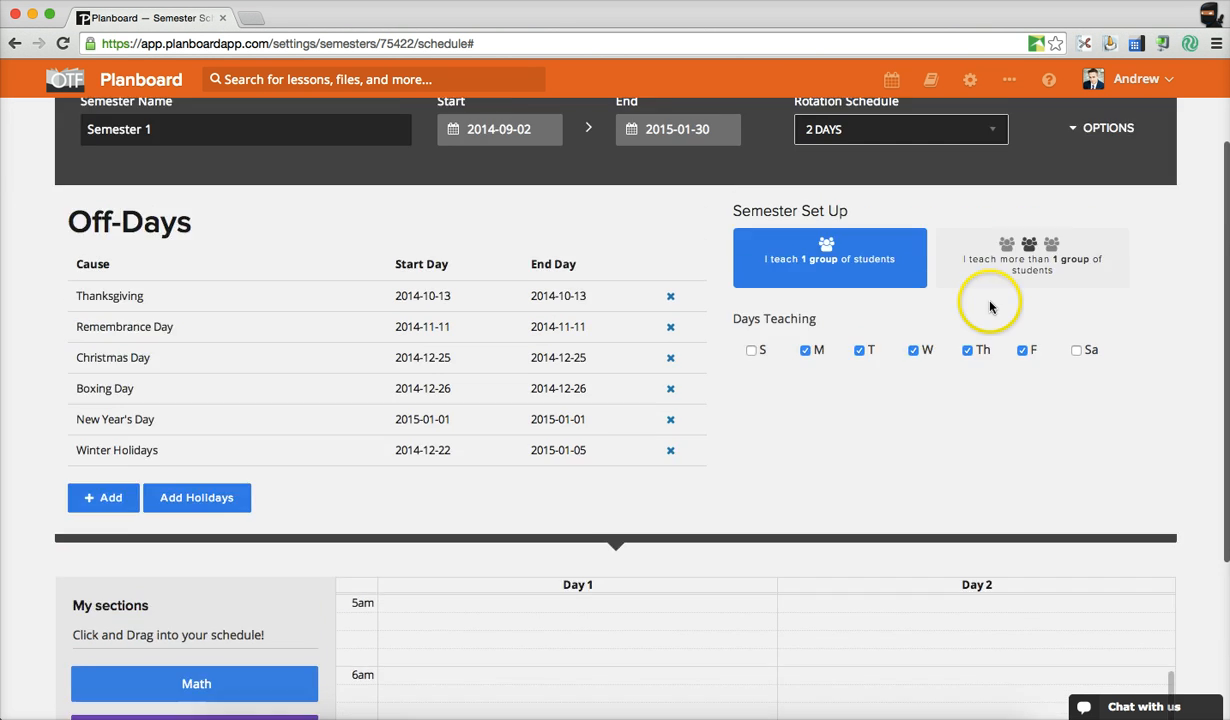
{"action": "left_click", "coordinate": [1107, 170]}
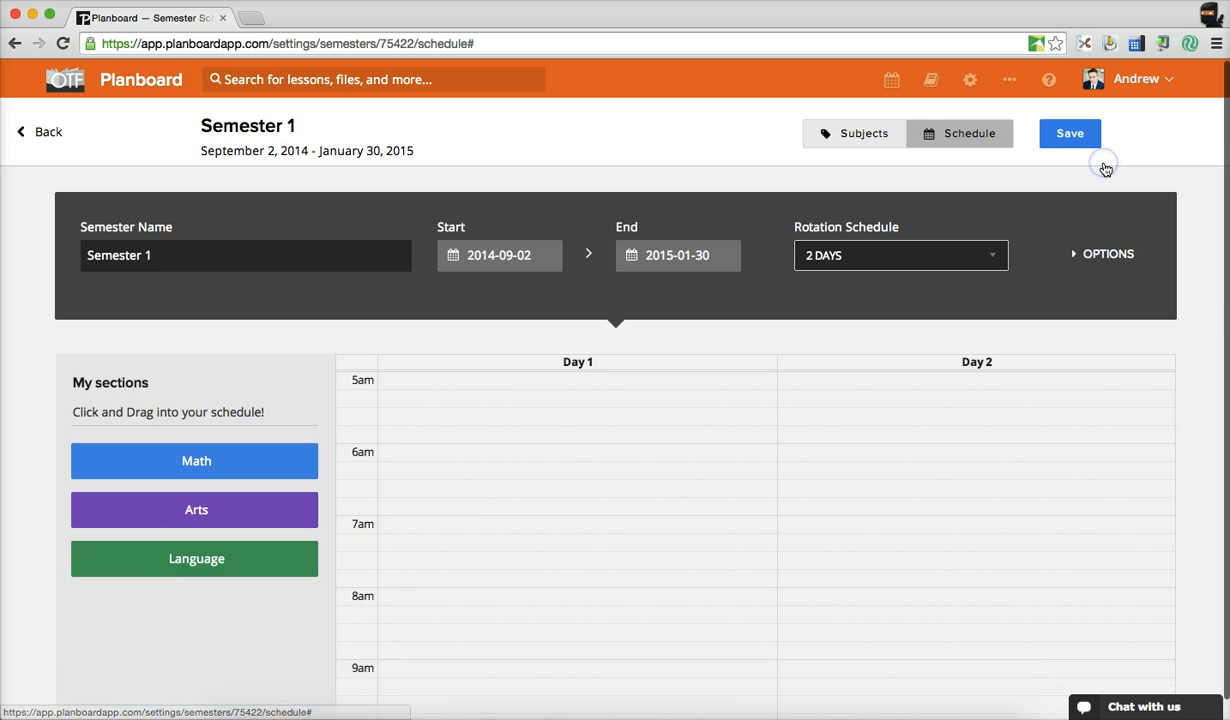
Schedule Math on Day 1 from 8:00 to 9:00 and on Day 2 from 9:00 to 9:45
{"action": "scroll", "coordinate": [1190, 305], "scroll_direction": "down", "scroll_amount": 1}
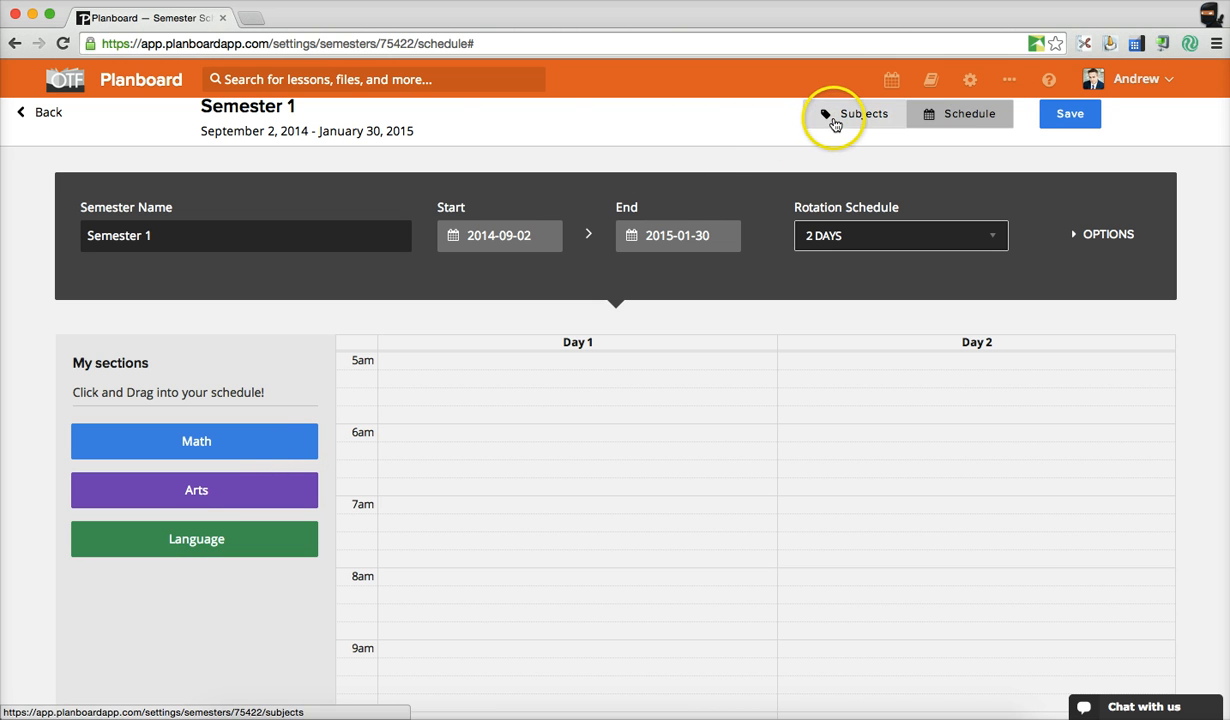
{"action": "scroll", "coordinate": [511, 503], "scroll_direction": "down", "scroll_amount": 5}
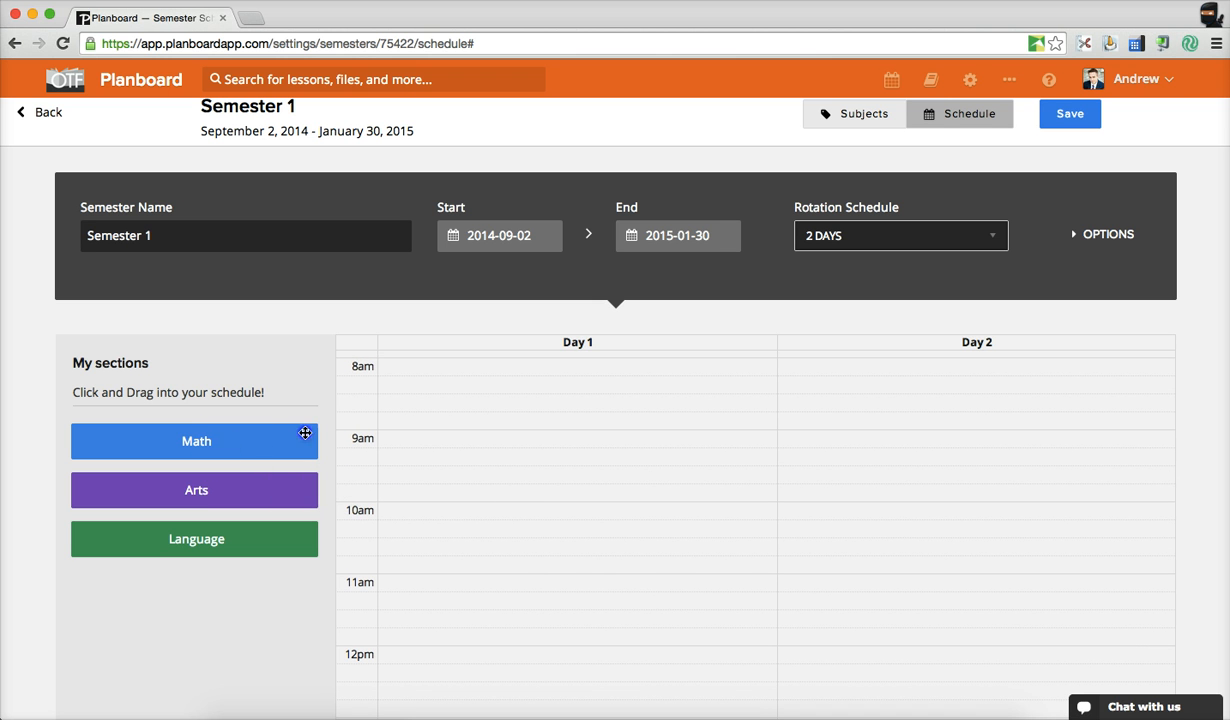
{"action": "left_click_drag", "start_coordinate": [305, 433], "coordinate": [516, 361]}
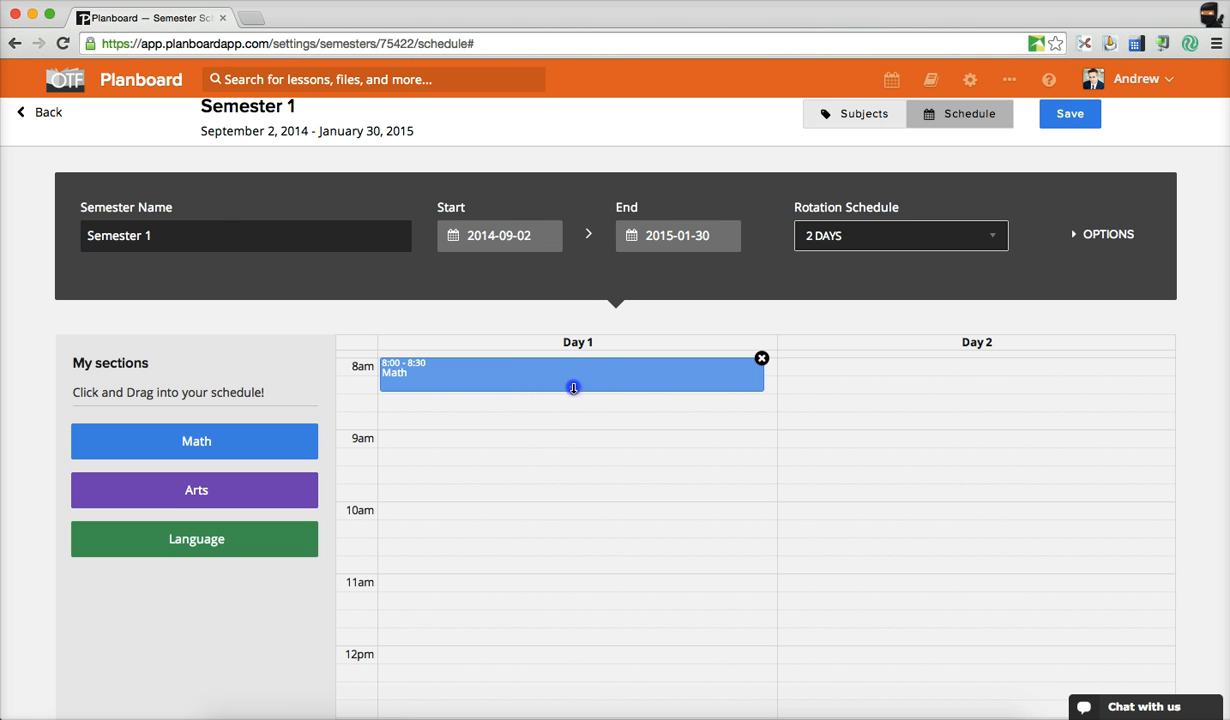
{"action": "left_click_drag", "start_coordinate": [573, 388], "coordinate": [570, 424]}
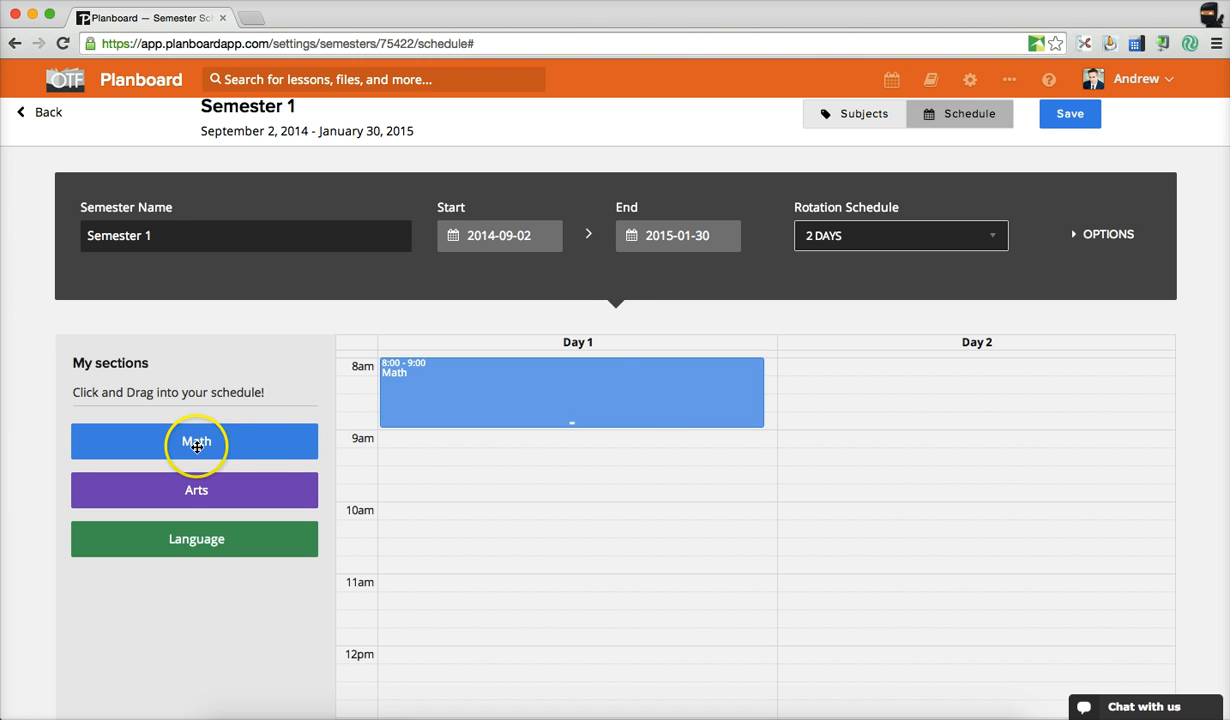
{"action": "left_click_drag", "start_coordinate": [197, 447], "coordinate": [933, 470]}
{"action": "left_click", "coordinate": [936, 456]}
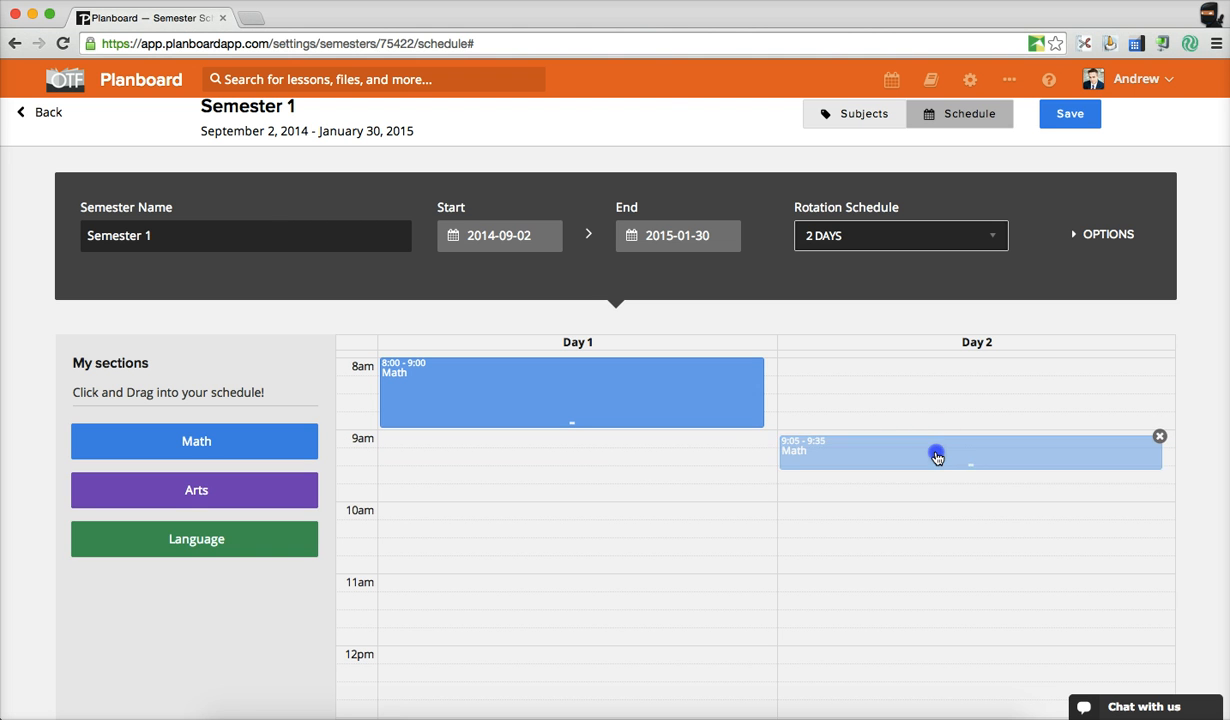
{"action": "left_click_drag", "start_coordinate": [970, 458], "coordinate": [973, 476]}
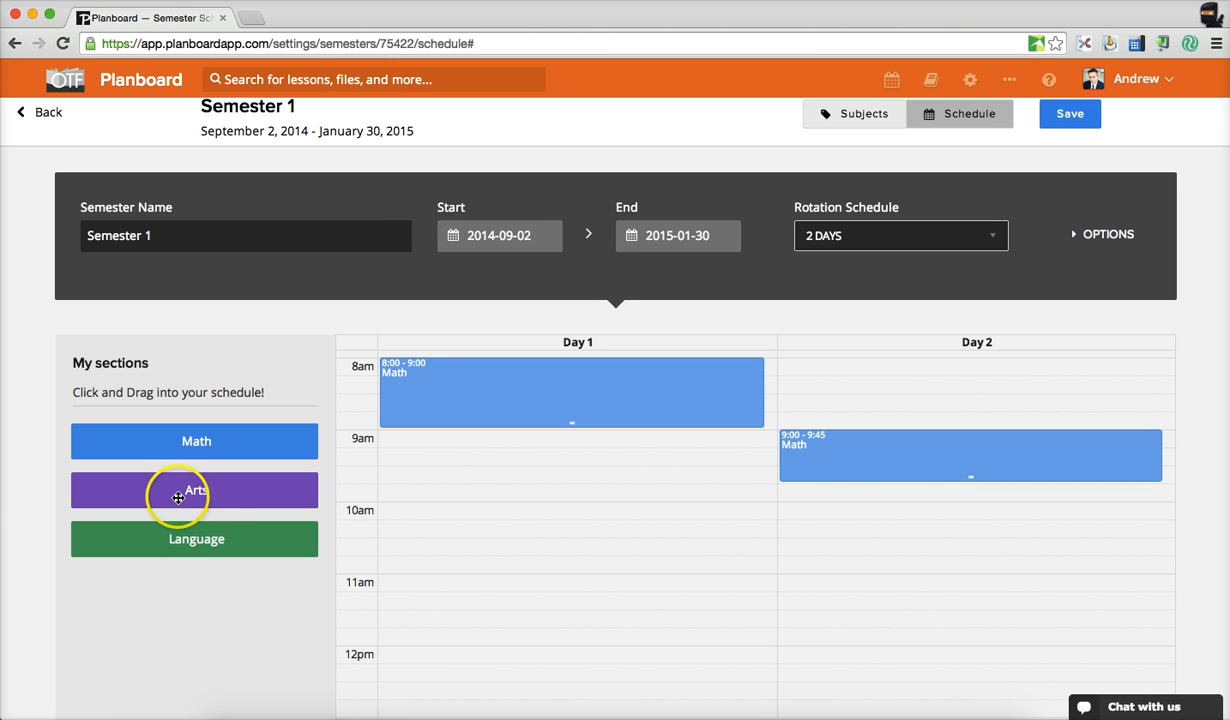
Schedule Arts from 9:00 to 9:30 and Language from 9:45 to 10:30 on Day 1
{"action": "left_click_drag", "start_coordinate": [178, 497], "coordinate": [499, 435]}
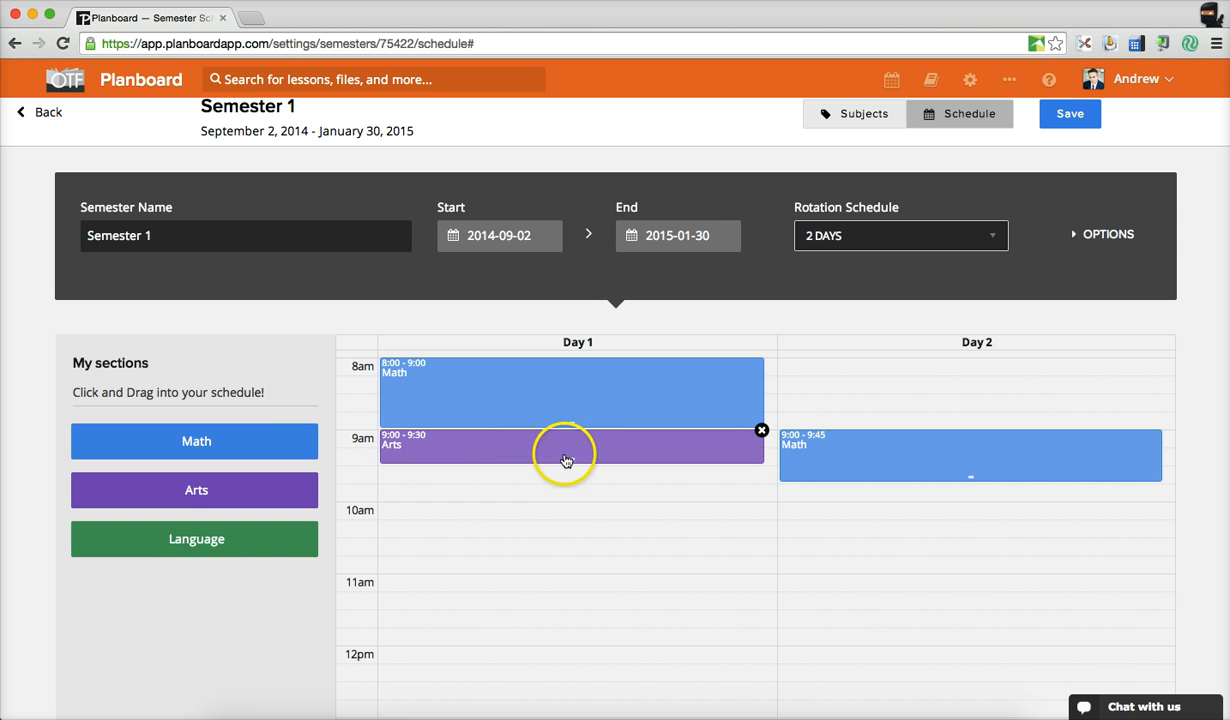
{"action": "left_click_drag", "start_coordinate": [573, 466], "coordinate": [573, 461]}
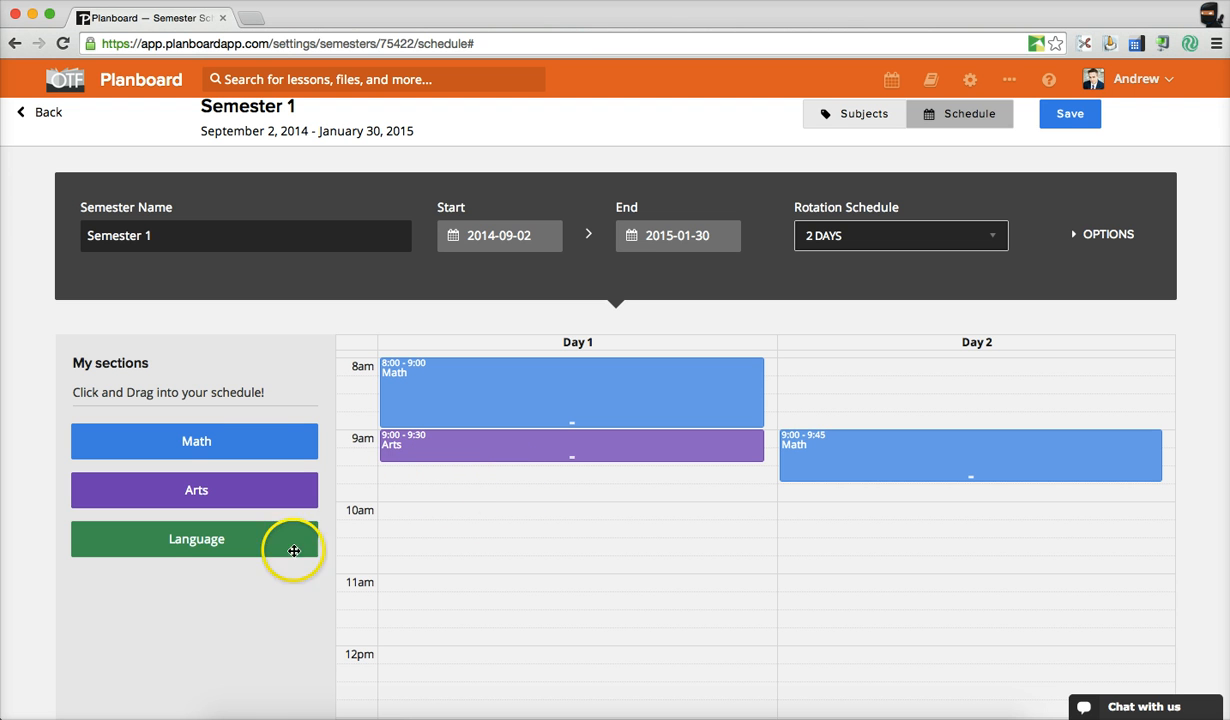
{"action": "left_click_drag", "start_coordinate": [328, 528], "coordinate": [535, 495]}
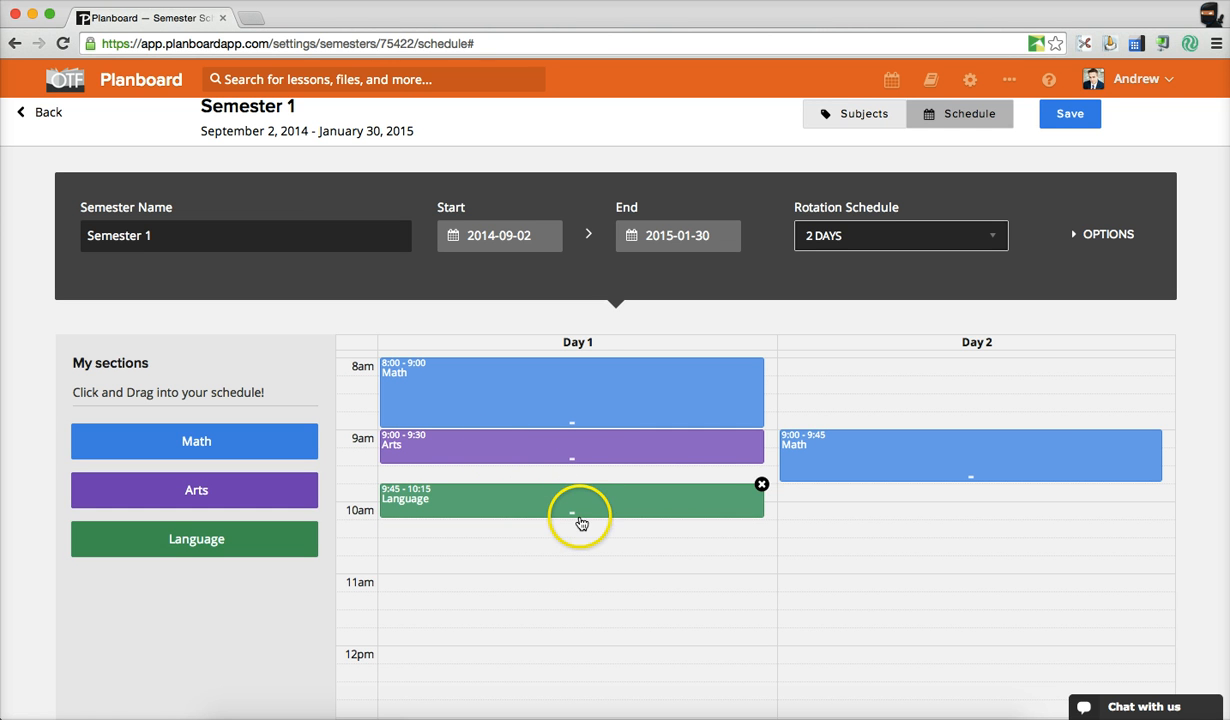
{"action": "left_click_drag", "start_coordinate": [569, 512], "coordinate": [572, 537]}
{"action": "left_click", "coordinate": [634, 518]}
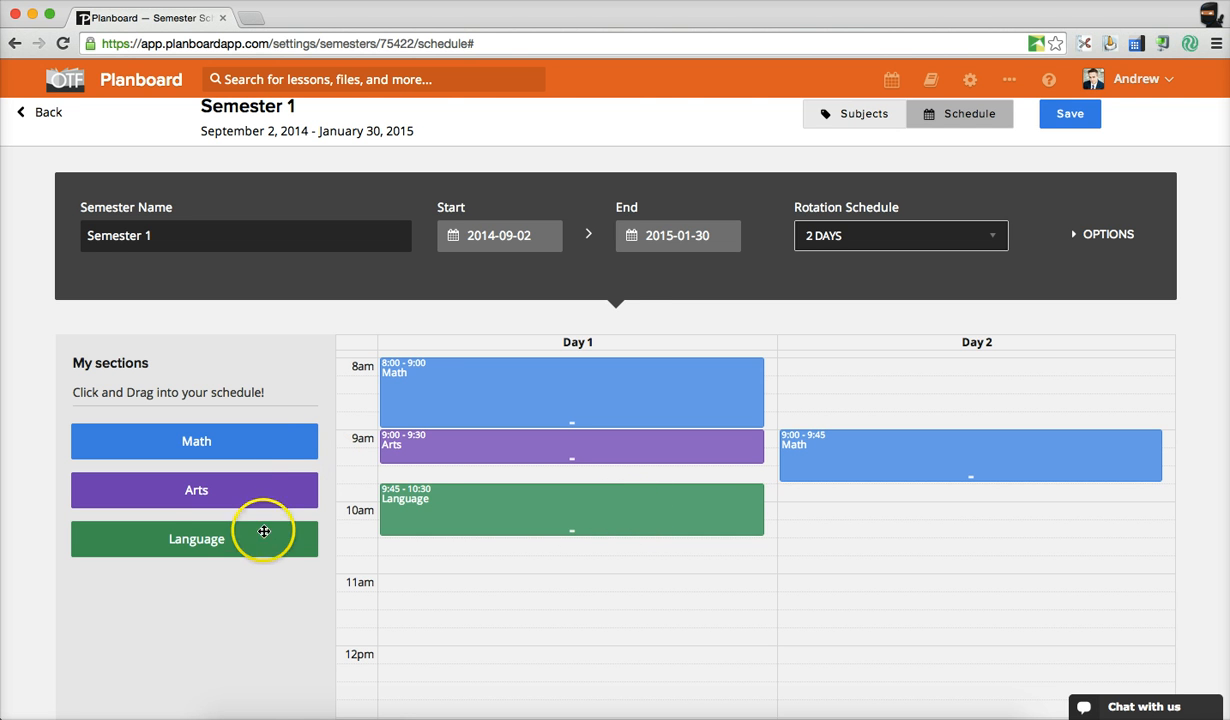
Schedule Language from 8:00 to 9:00 and Arts from 9:50 to 11:05 on Day 2
{"action": "left_click_drag", "start_coordinate": [264, 527], "coordinate": [970, 424]}
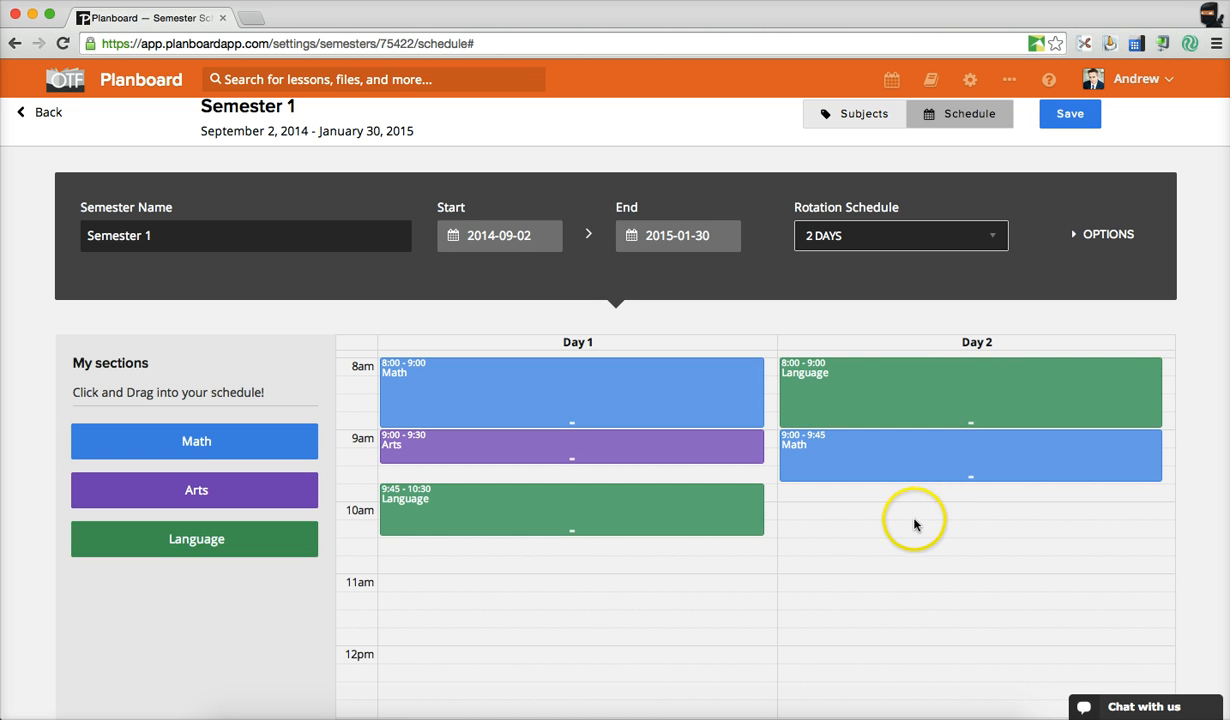
{"action": "scroll", "coordinate": [708, 592], "scroll_direction": "down", "scroll_amount": 5}
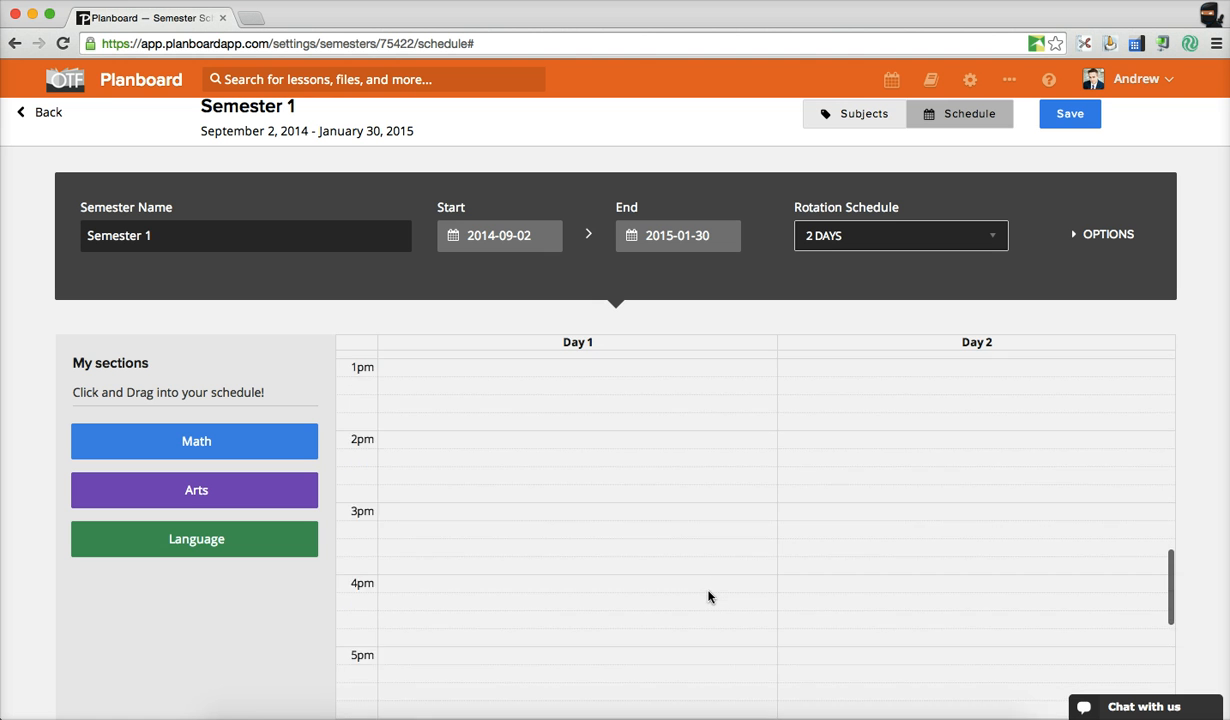
{"action": "scroll", "coordinate": [708, 593], "scroll_direction": "up", "scroll_amount": 5}
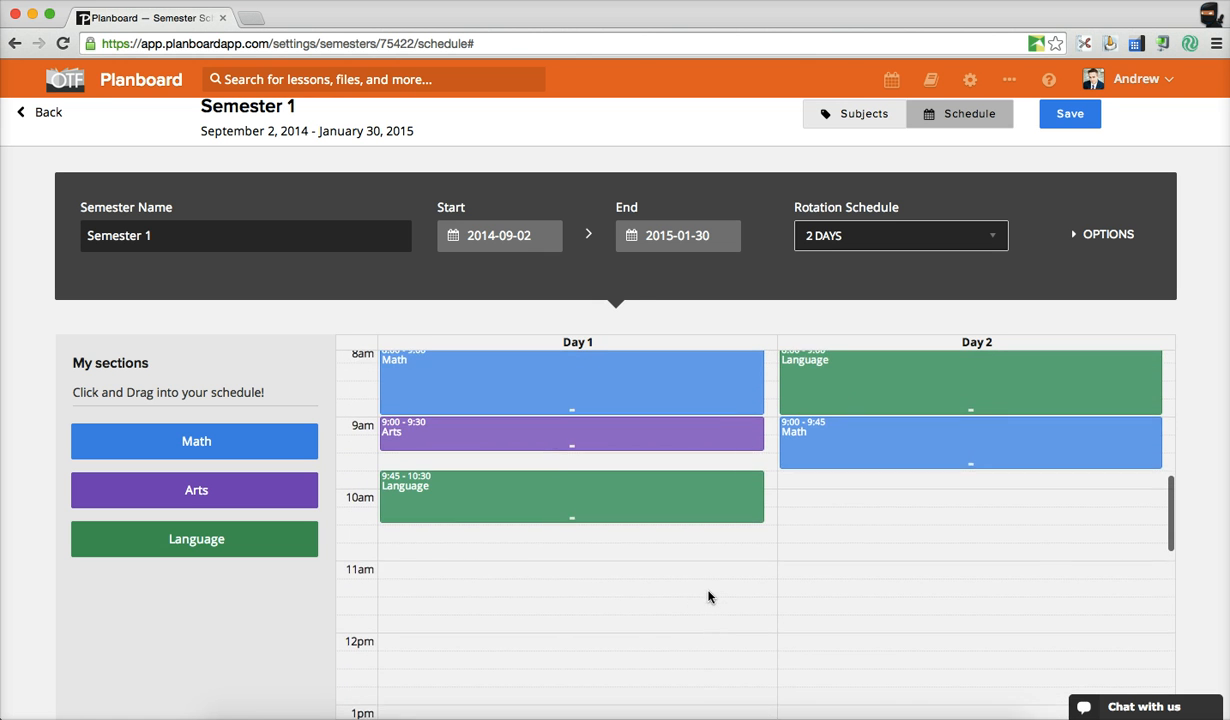
{"action": "scroll", "coordinate": [708, 596], "scroll_direction": "up", "scroll_amount": 1}
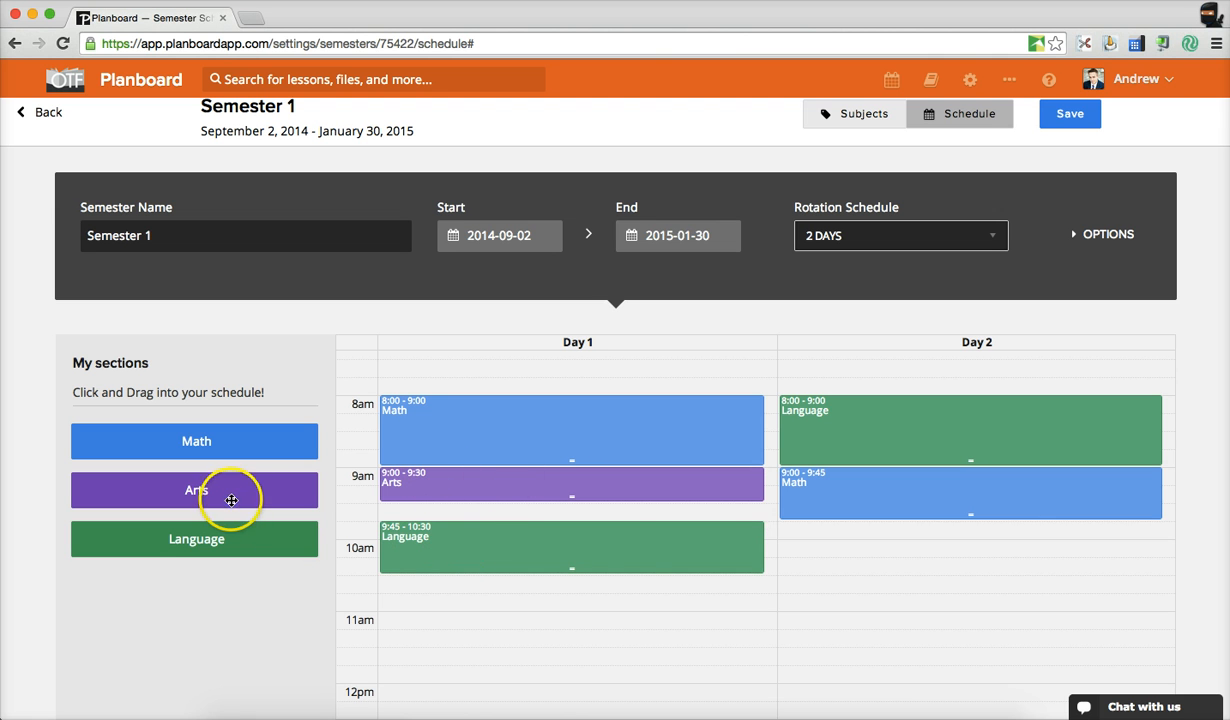
{"action": "left_click_drag", "start_coordinate": [631, 533], "coordinate": [976, 610]}
{"action": "left_click", "coordinate": [656, 637]}
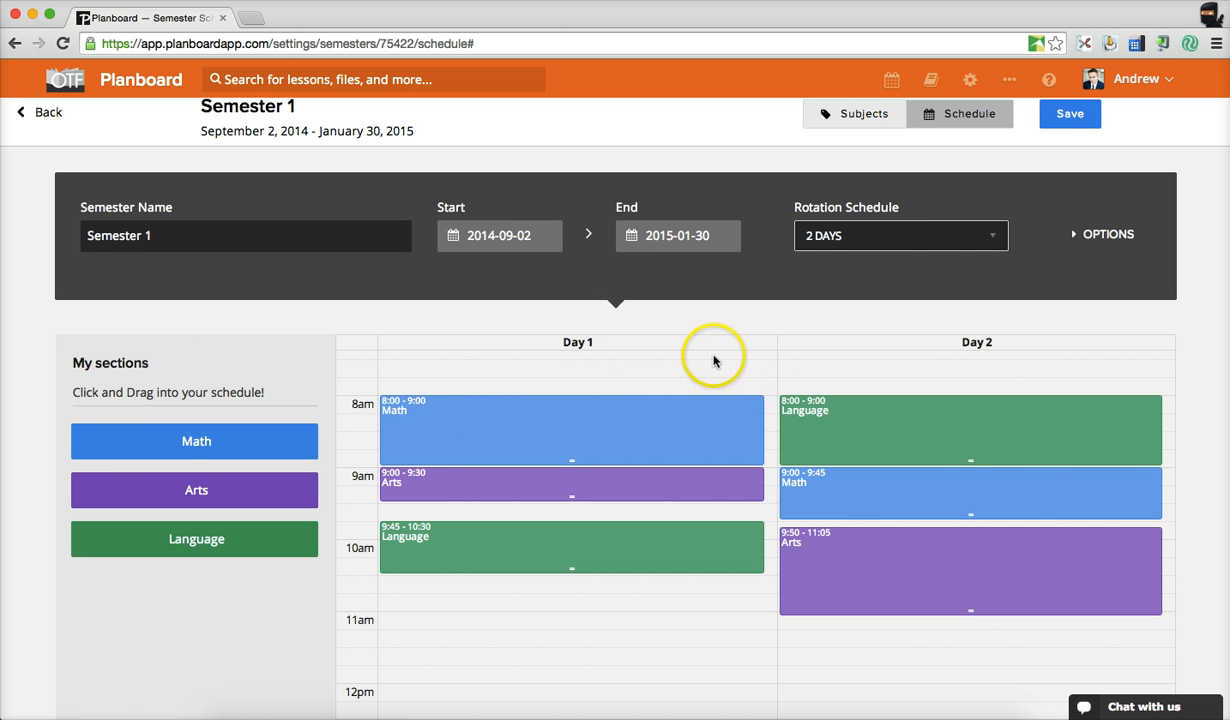
Save the semester settings and look over the scheduled lessons in the calendar's week view
{"action": "left_click", "coordinate": [1068, 114]}
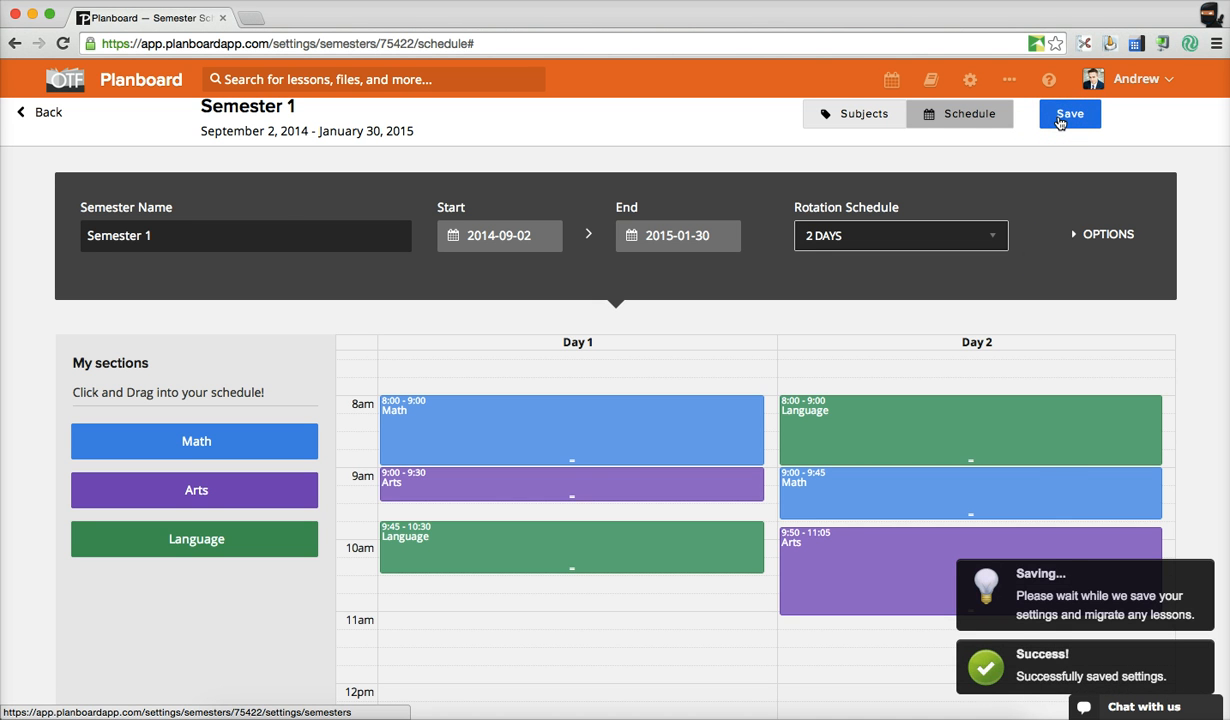
{"action": "left_click", "coordinate": [891, 80]}
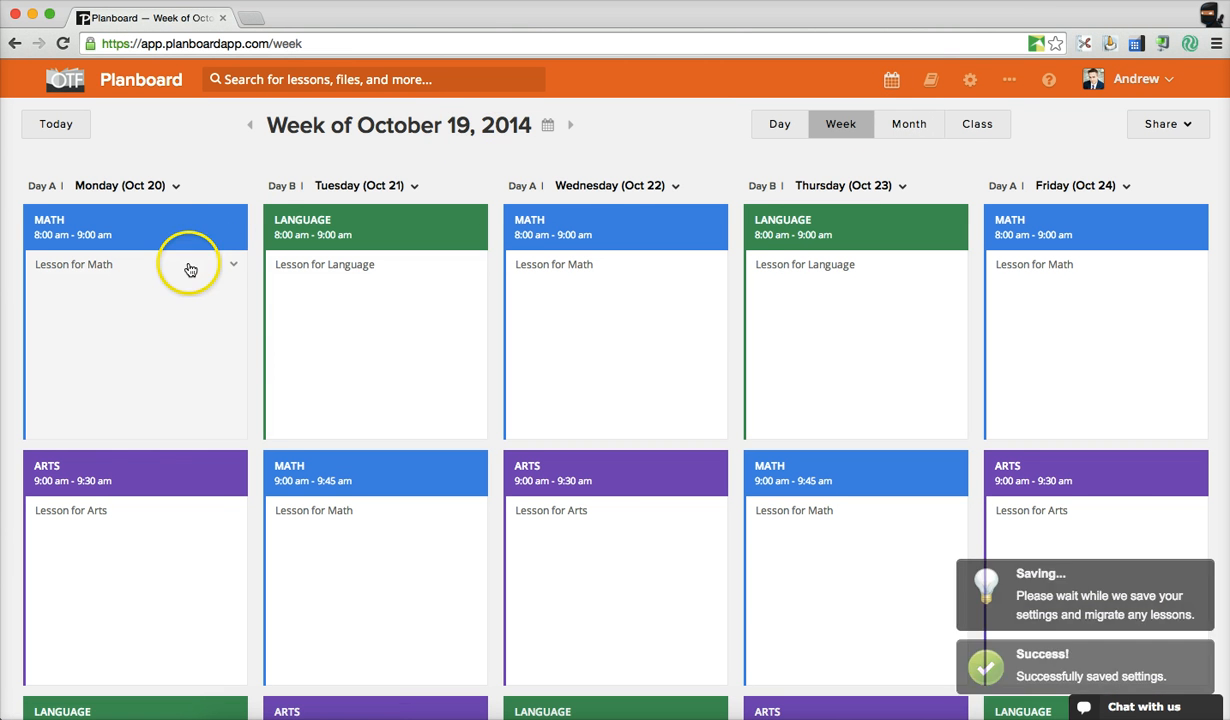
{"action": "scroll", "coordinate": [283, 351], "scroll_direction": "down", "scroll_amount": 5}
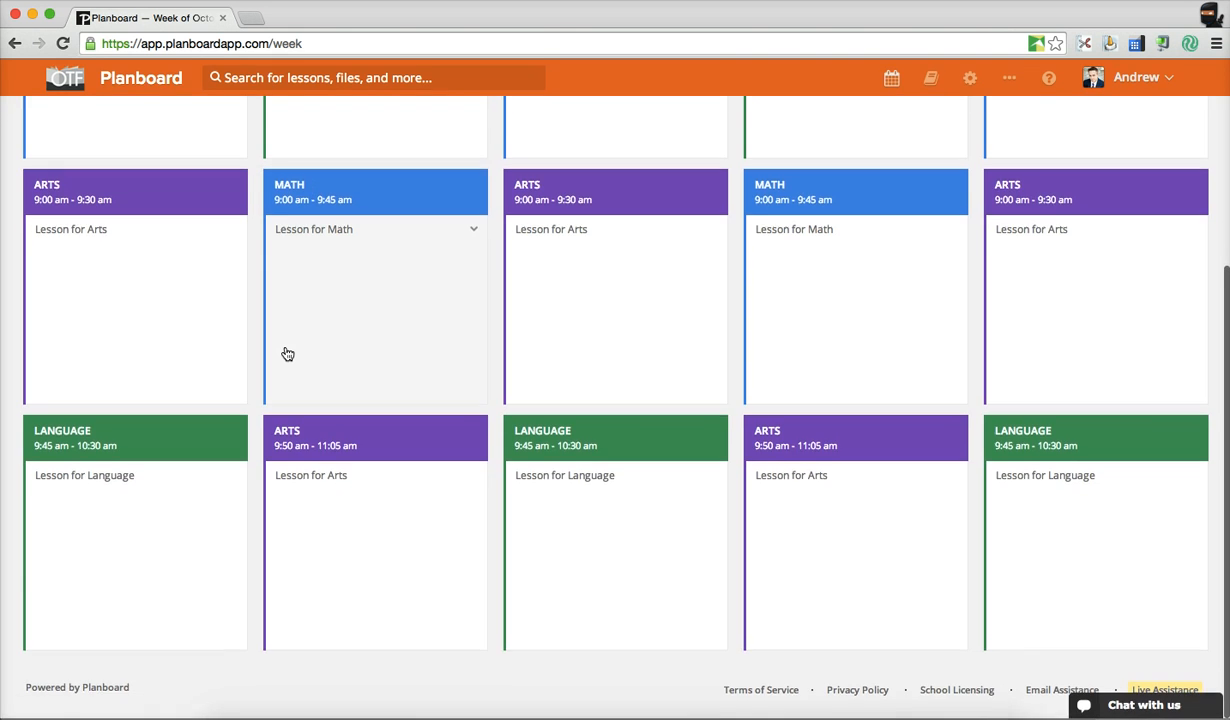
{"action": "scroll", "coordinate": [286, 351], "scroll_direction": "up", "scroll_amount": 5}
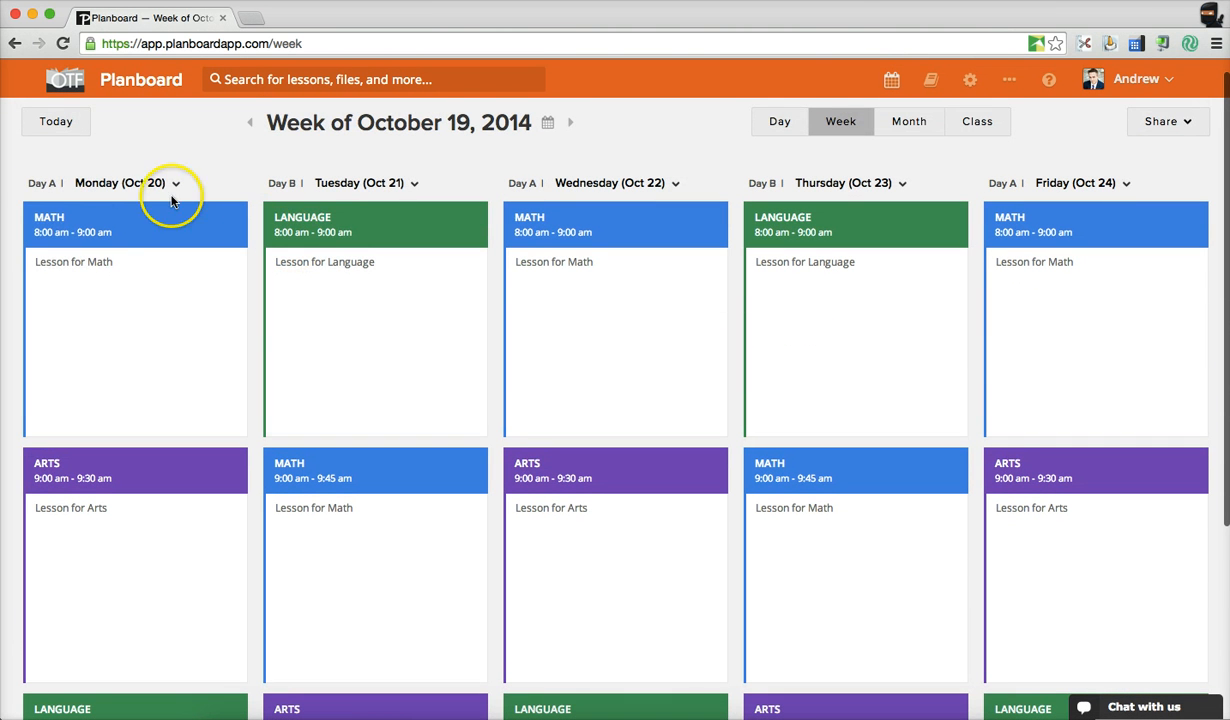